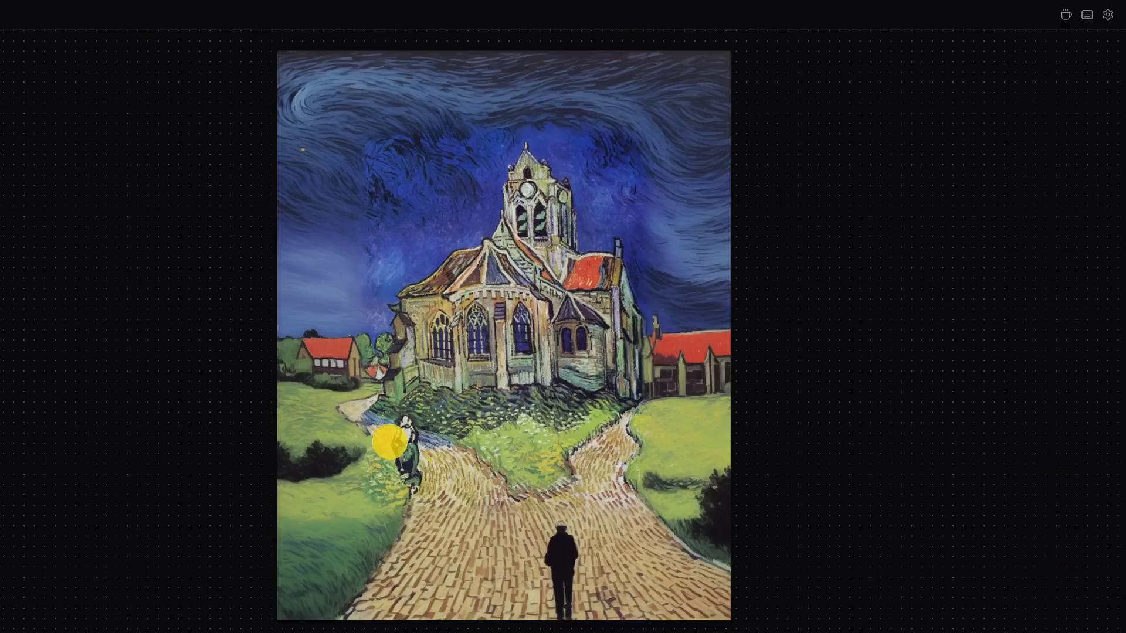
Step: Brush masks over the small figure on the left path and the walking man on the central path
{"action": "left_click_drag", "start_coordinate": [390, 440], "coordinate": [410, 490]}
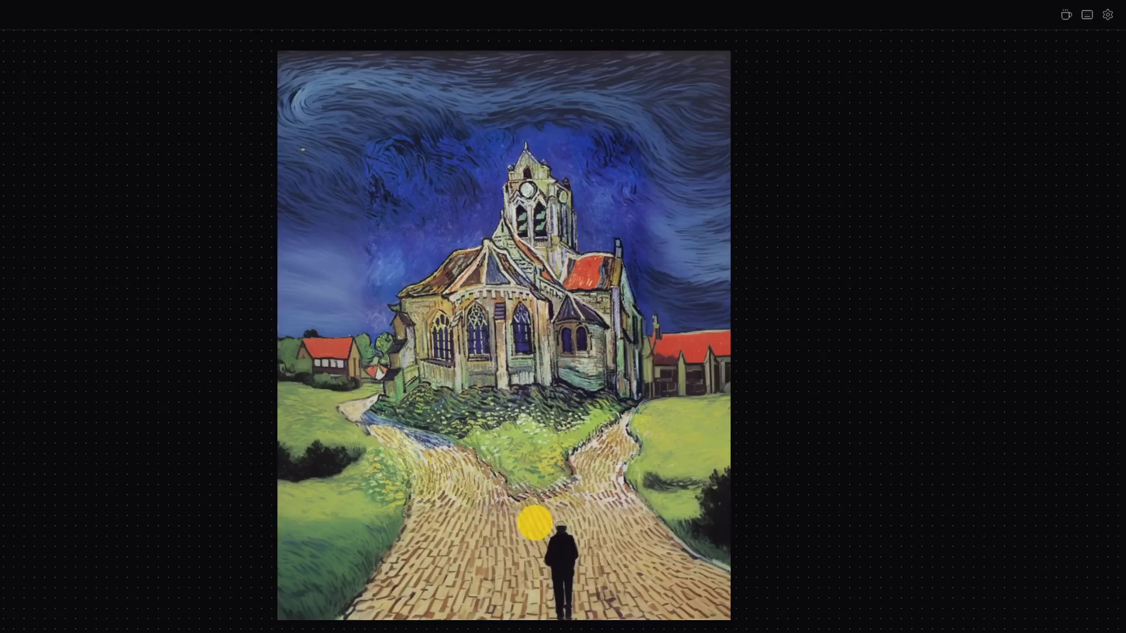
{"action": "left_click_drag", "start_coordinate": [534, 522], "coordinate": [563, 609]}
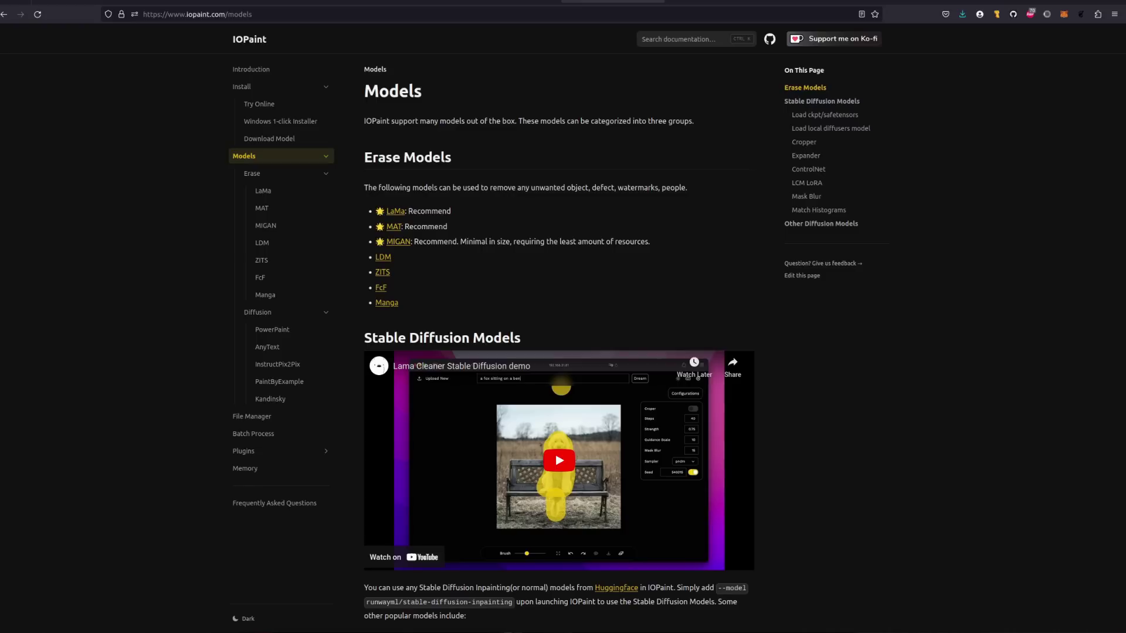
Step: Scroll the Models docs past Stable Diffusion to ControlNet, briefly checking the IOPaint GitHub README
{"action": "scroll", "coordinate": [558, 340], "scroll_direction": "down", "scroll_amount": 5}
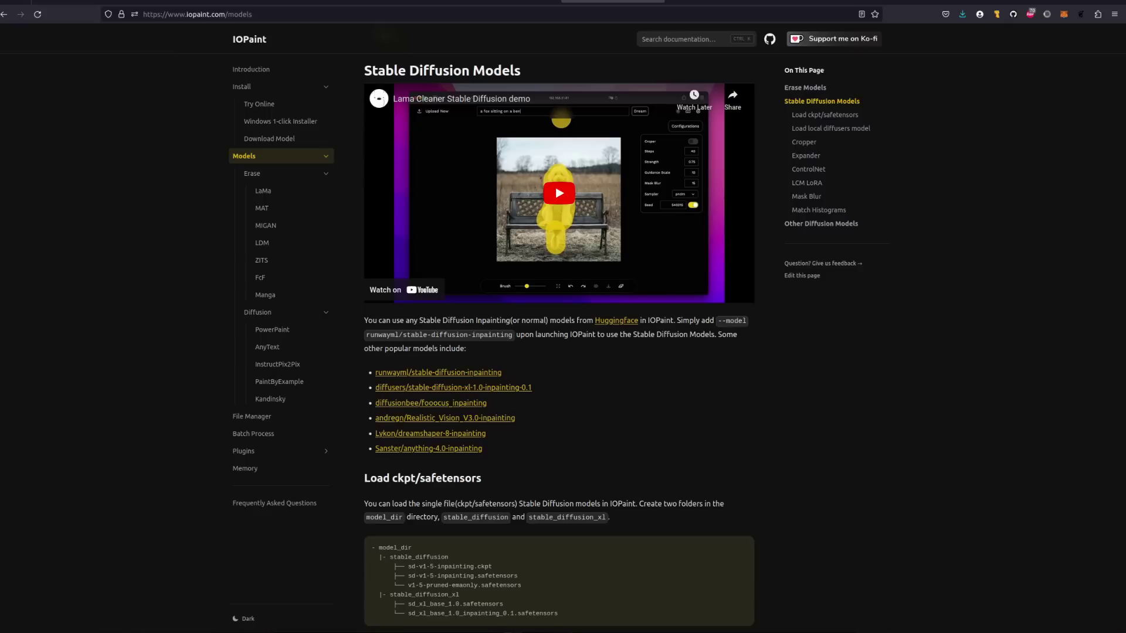
{"action": "key", "text": "alt+Tab"}
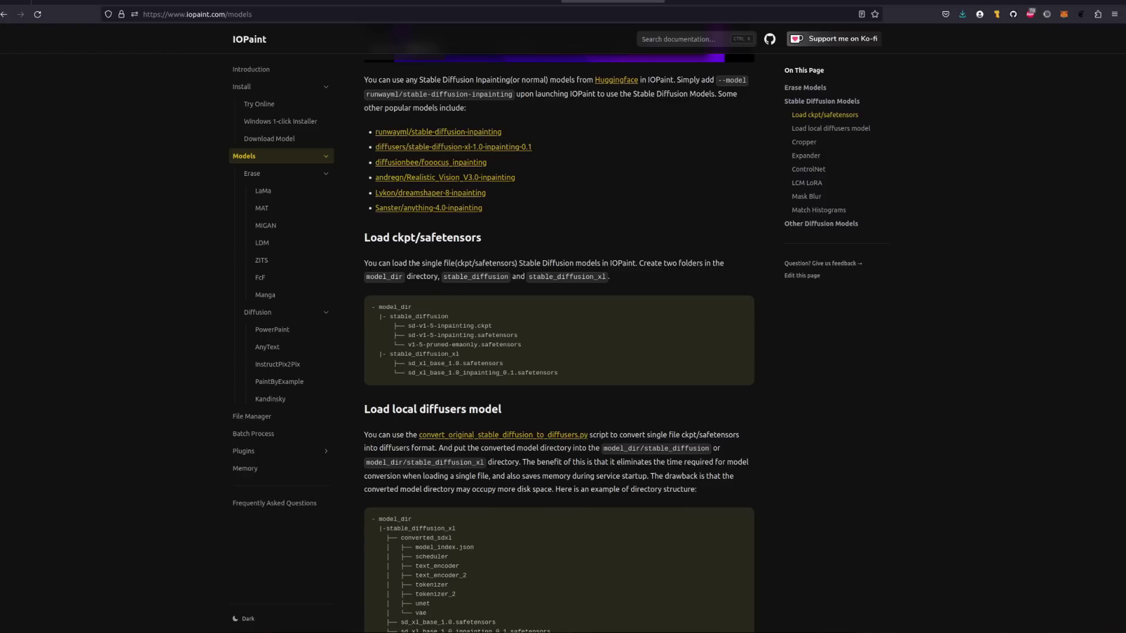
{"action": "scroll", "coordinate": [559, 340], "scroll_direction": "down", "scroll_amount": 15}
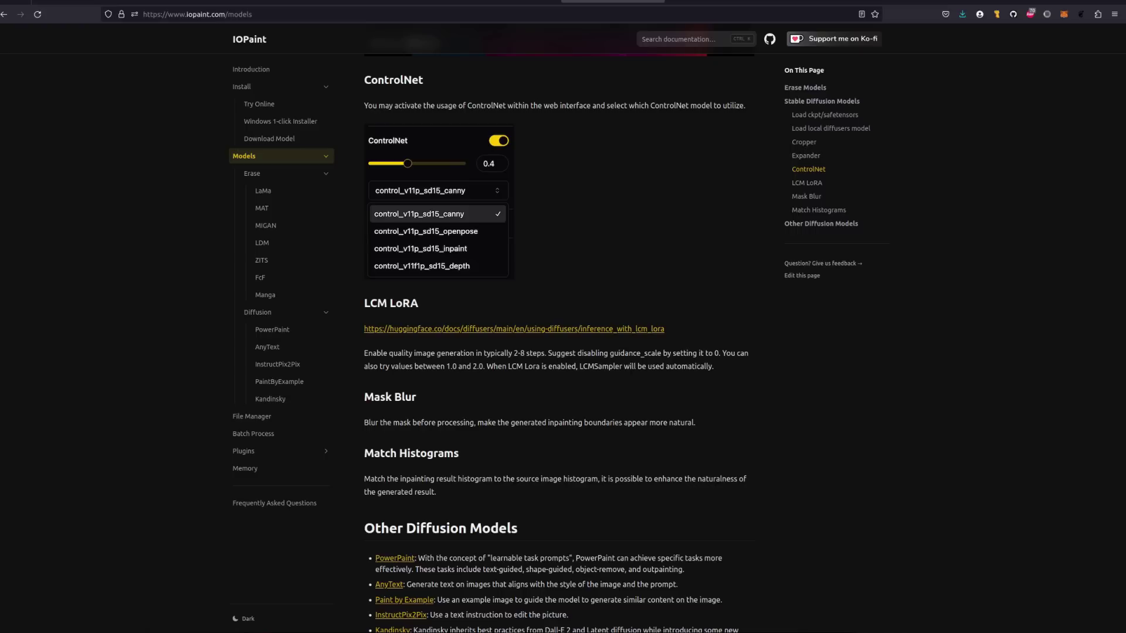
Step: View the AnyText and Kandinsky pages, then go via Models to the ZITS erase page
{"action": "left_click", "coordinate": [267, 347]}
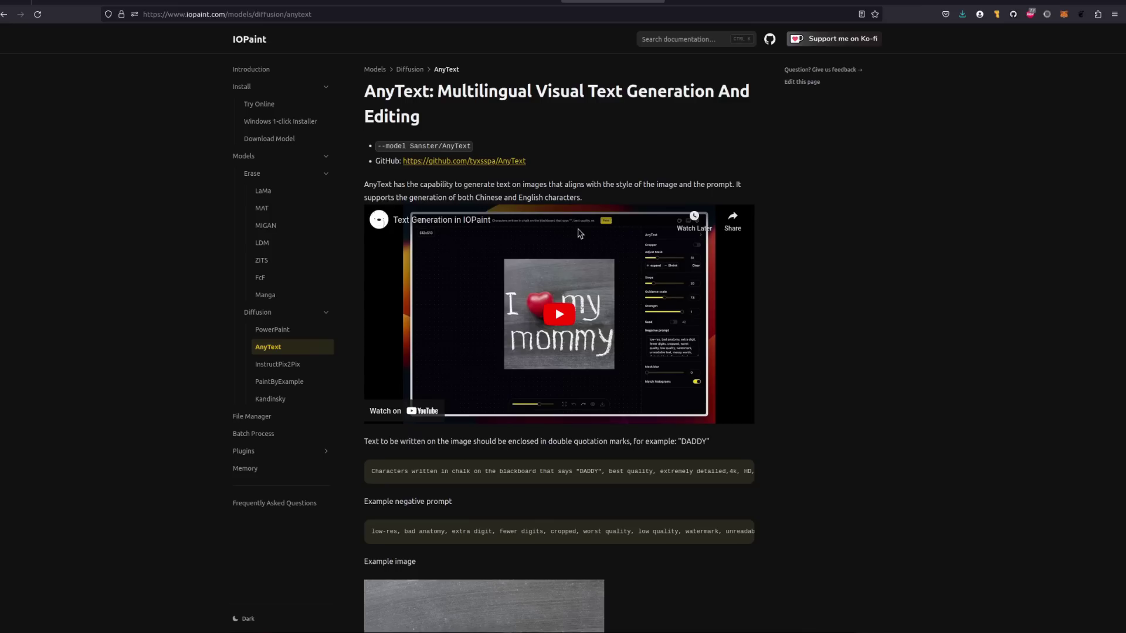
{"action": "left_click", "coordinate": [270, 399]}
{"action": "left_click", "coordinate": [244, 156]}
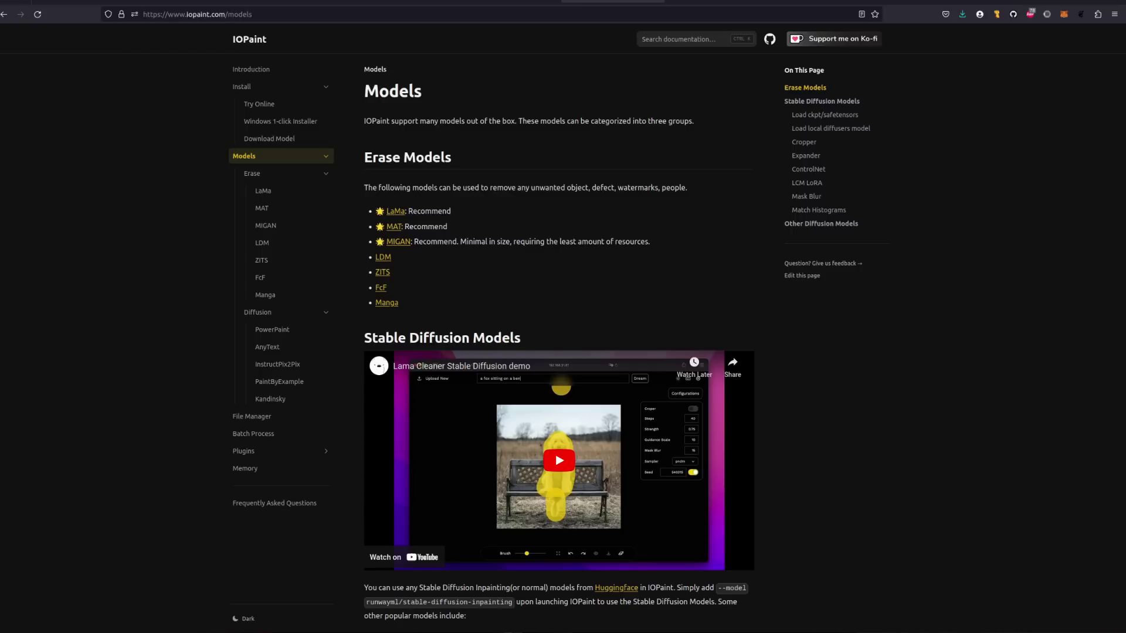
{"action": "left_click", "coordinate": [261, 259]}
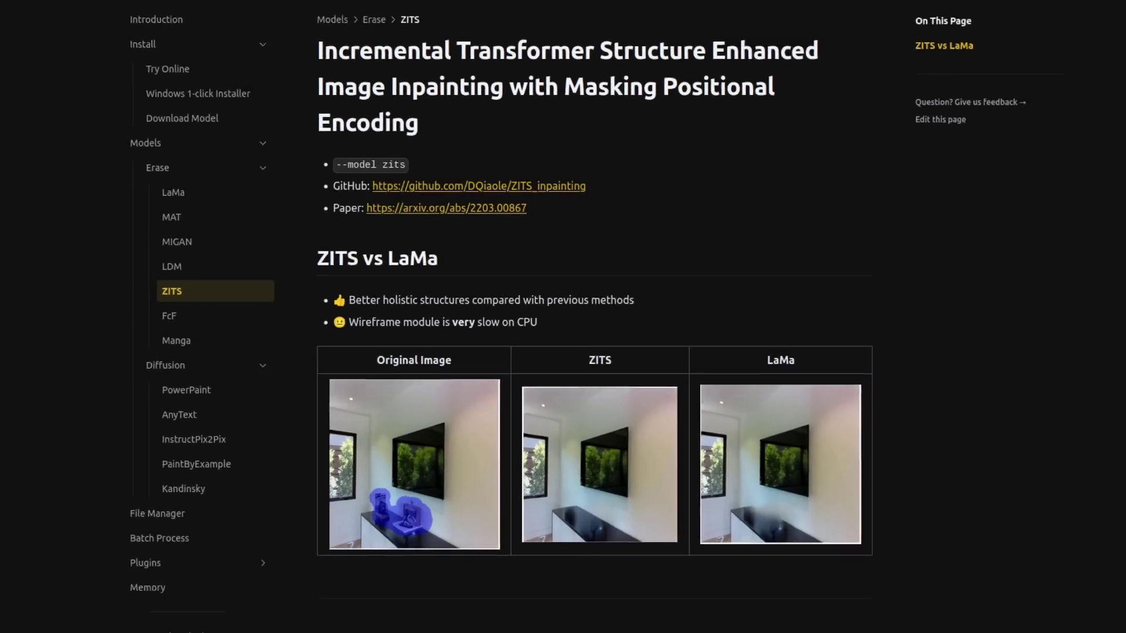
Step: Visit each plugin page: Interactive Segmentation, GFPGAN, RestoreFormer, RealESRGAN, Remove Background, Anime Segmentation
{"action": "left_click", "coordinate": [244, 451]}
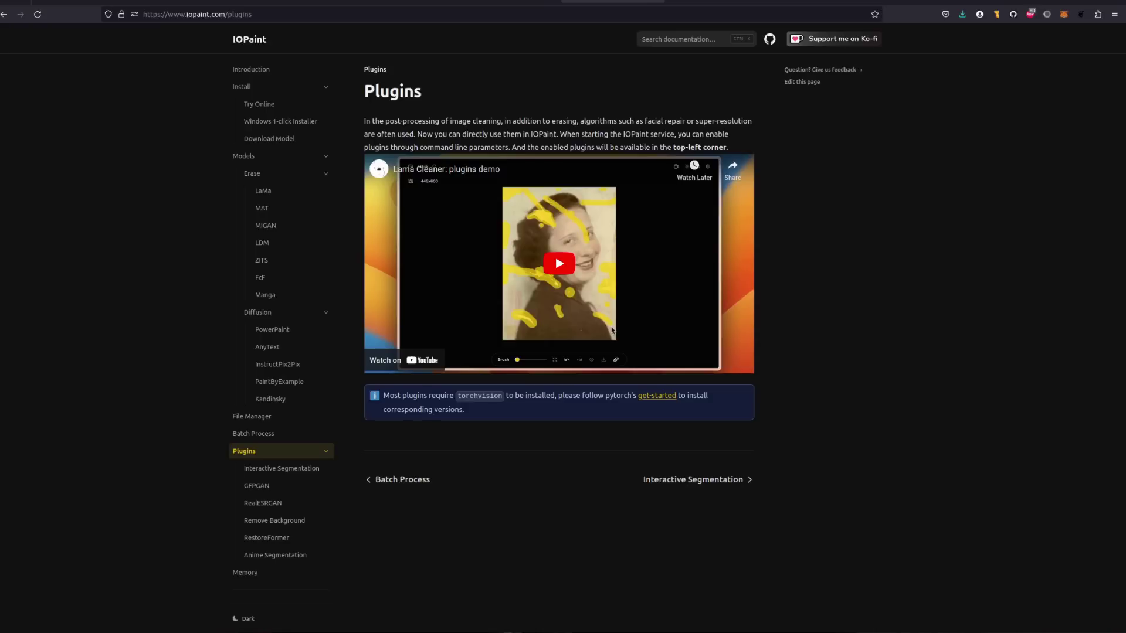
{"action": "left_click", "coordinate": [281, 469]}
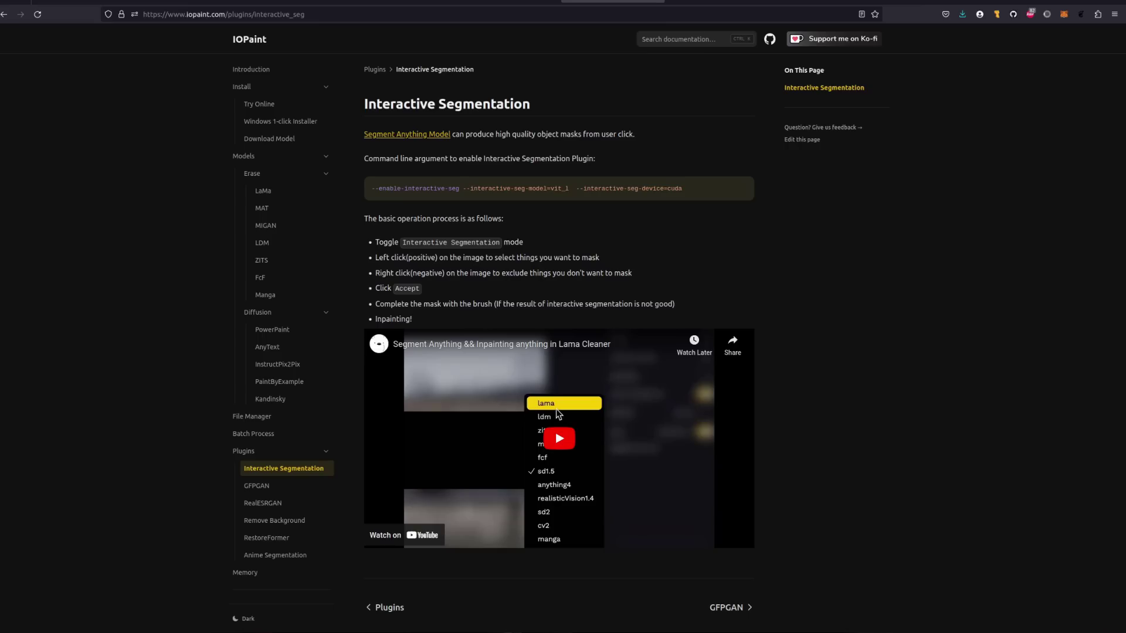
{"action": "left_click", "coordinate": [257, 485]}
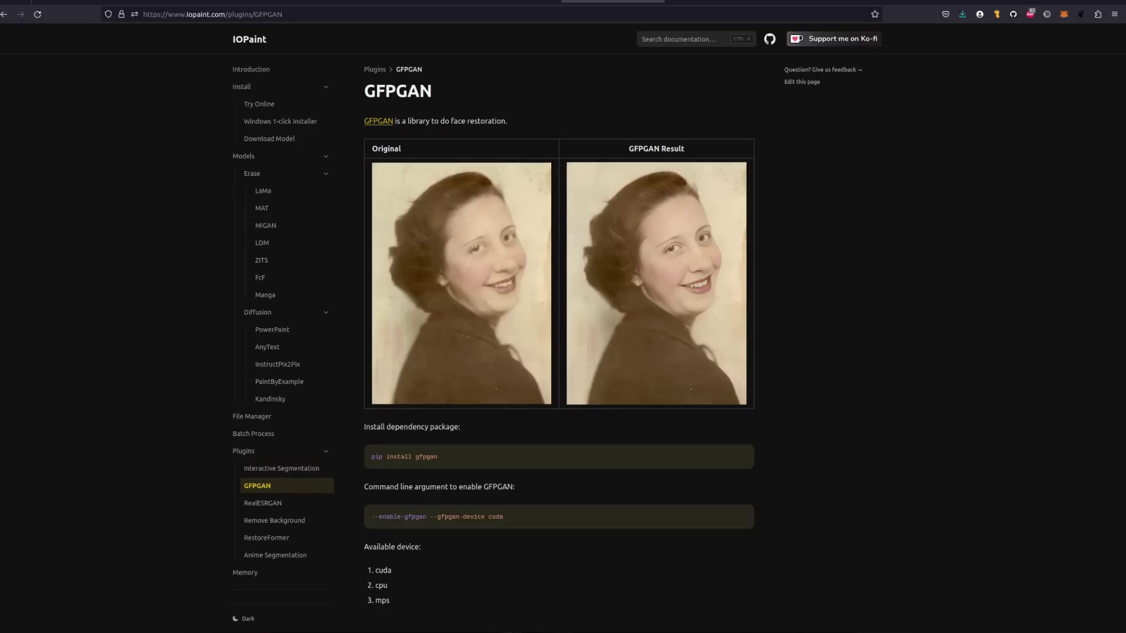
{"action": "left_click", "coordinate": [266, 538]}
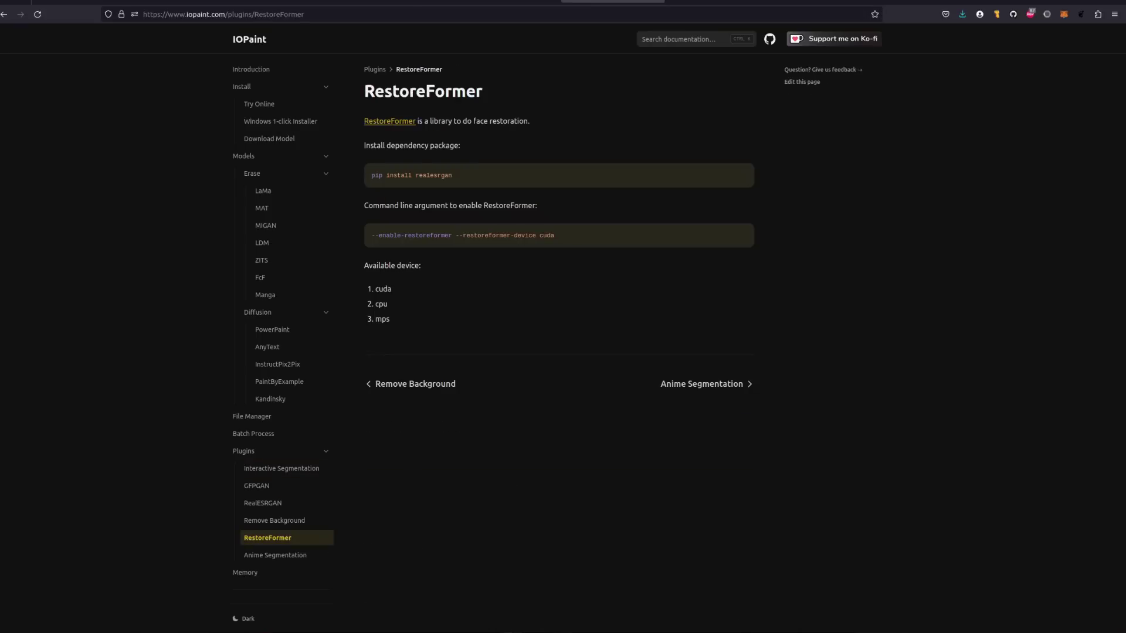
{"action": "left_click", "coordinate": [263, 503]}
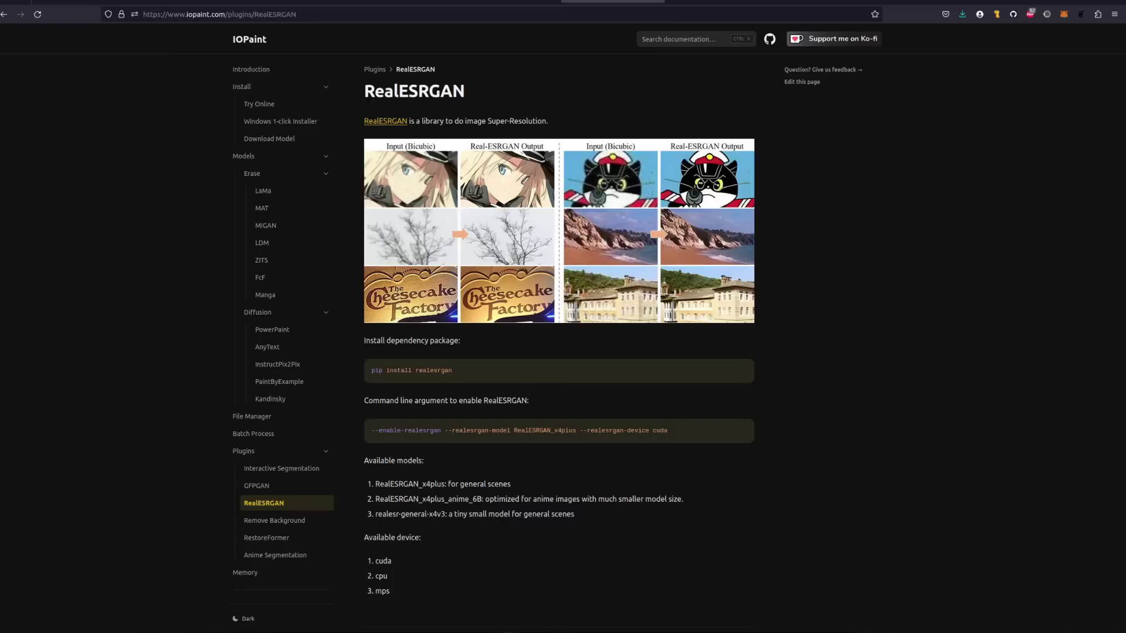
{"action": "left_click", "coordinate": [275, 520]}
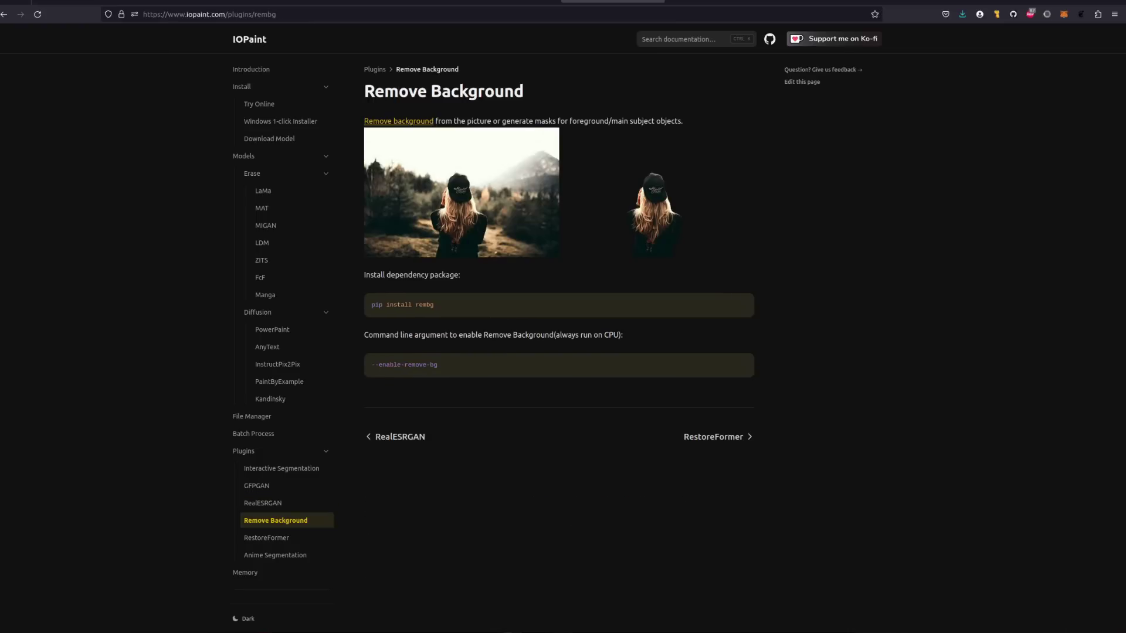
{"action": "left_click", "coordinate": [275, 554]}
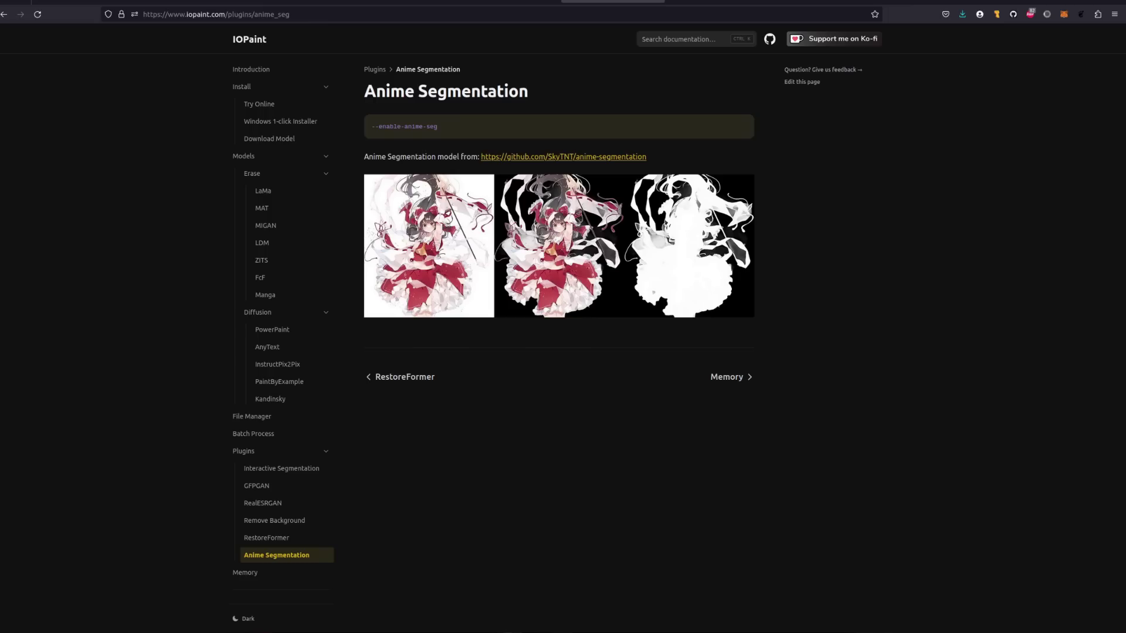
{"action": "scroll", "coordinate": [279, 597], "scroll_direction": "down", "scroll_amount": 1}
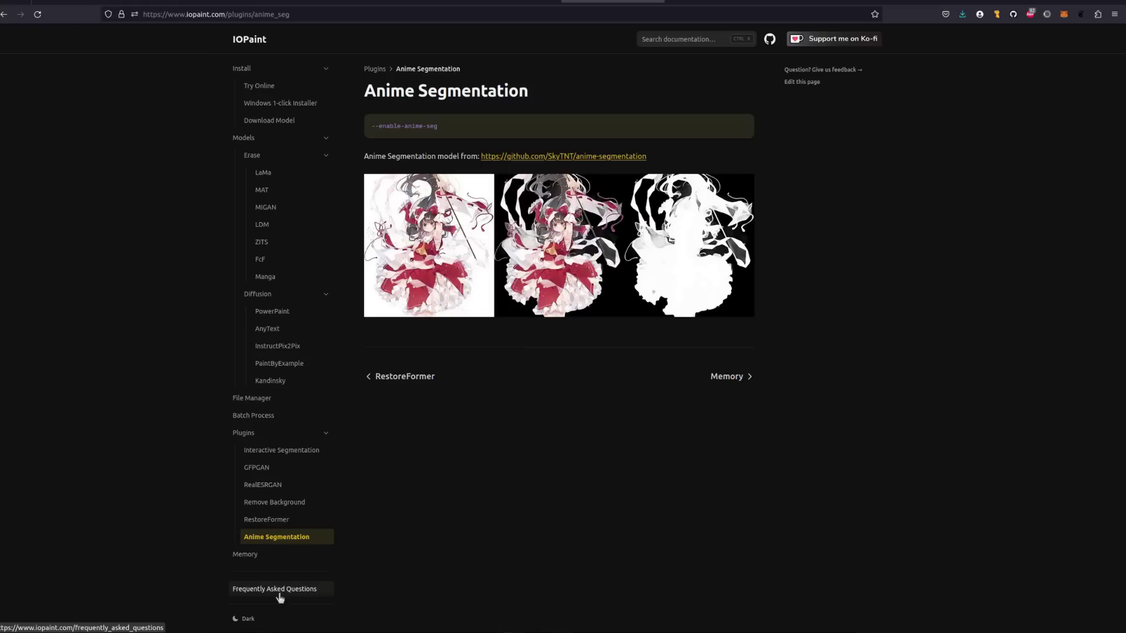
Step: View the Try Online install page, then the Windows 1-Click Installer guide
{"action": "left_click", "coordinate": [274, 87]}
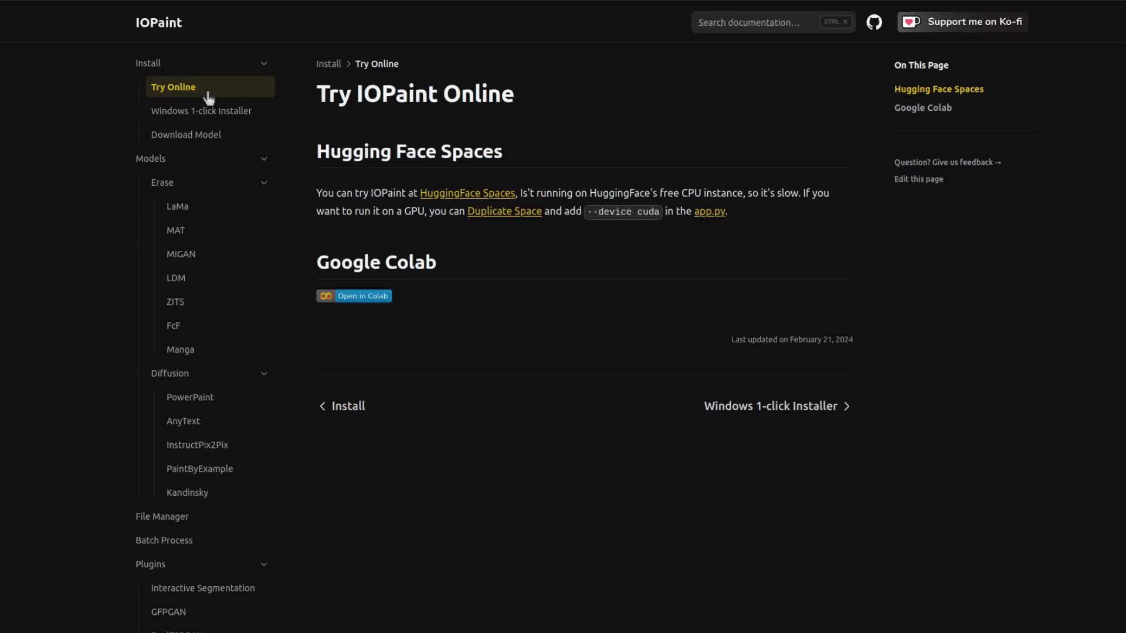
{"action": "left_click", "coordinate": [206, 111]}
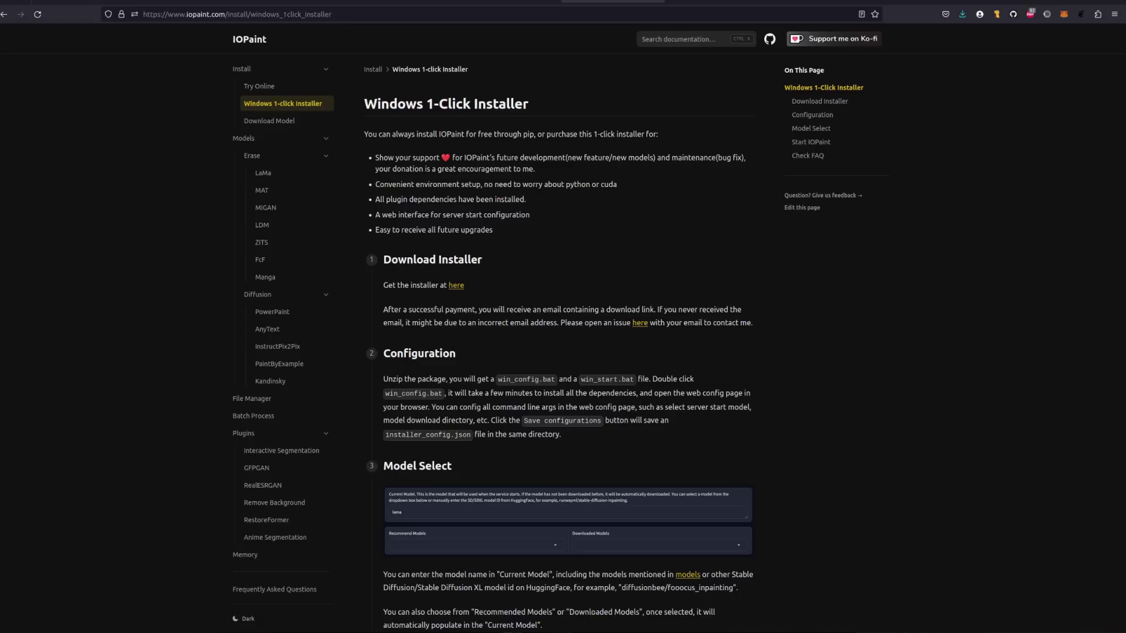
Step: Switch tabs to the Anaconda download page, then to the python.org releases page
{"action": "key", "text": "ctrl+Tab"}
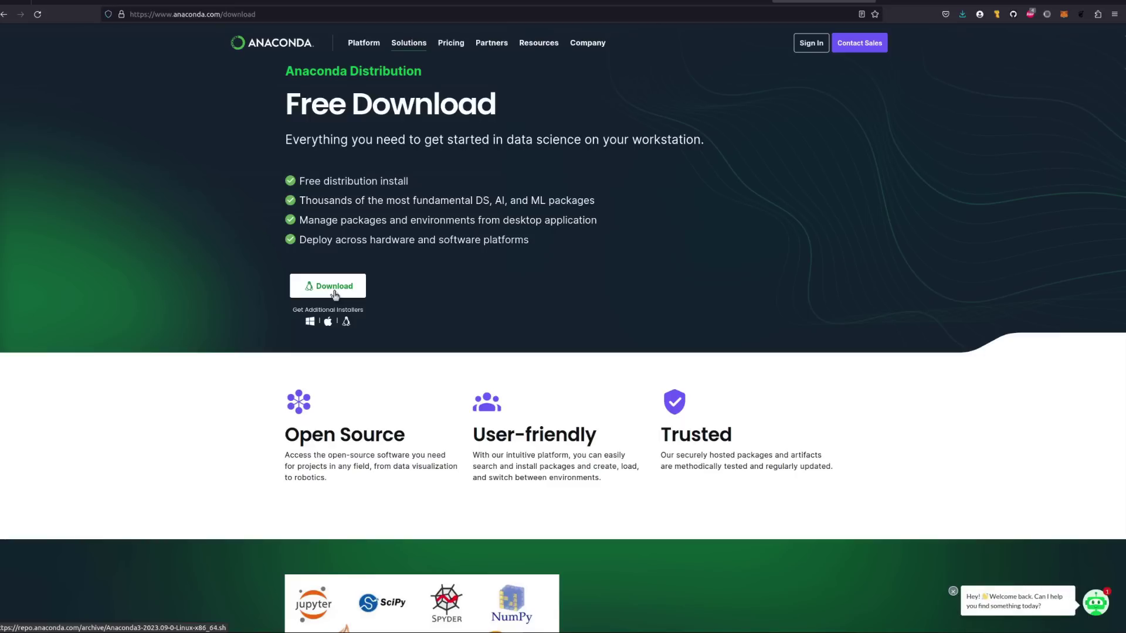
{"action": "key", "text": "ctrl+Tab"}
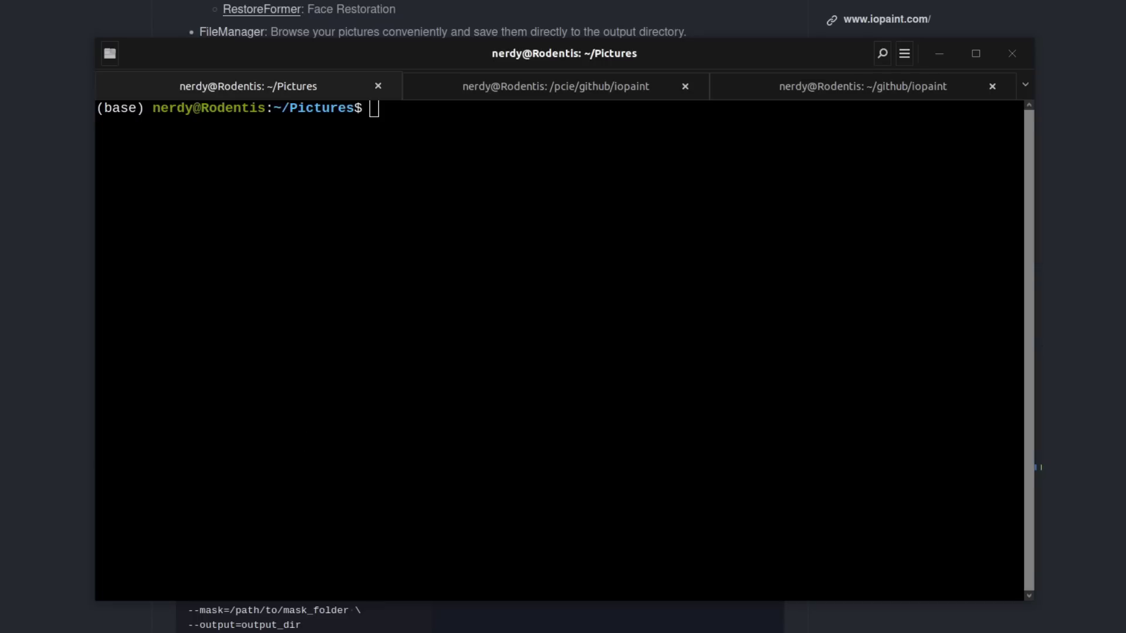
Step: Run conda activate iopaint after recalling the Python 3.10 env command, then return to the browser
{"action": "type", "text": "conda create --name iopaint python=3.10"}
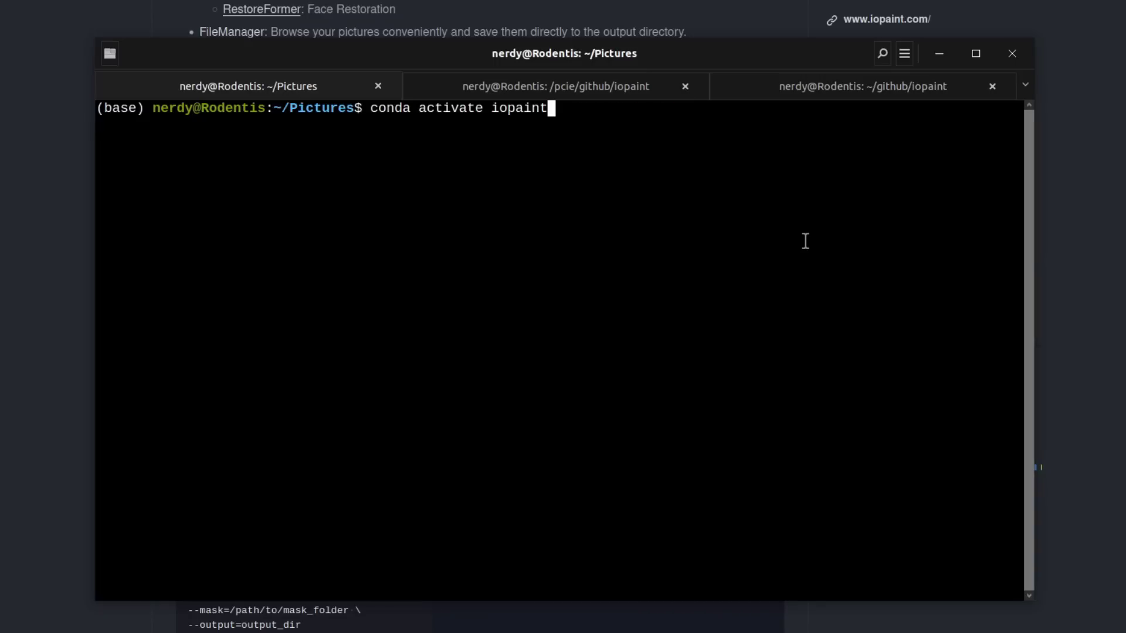
{"action": "key", "text": "Return"}
{"action": "key", "text": "alt+Tab"}
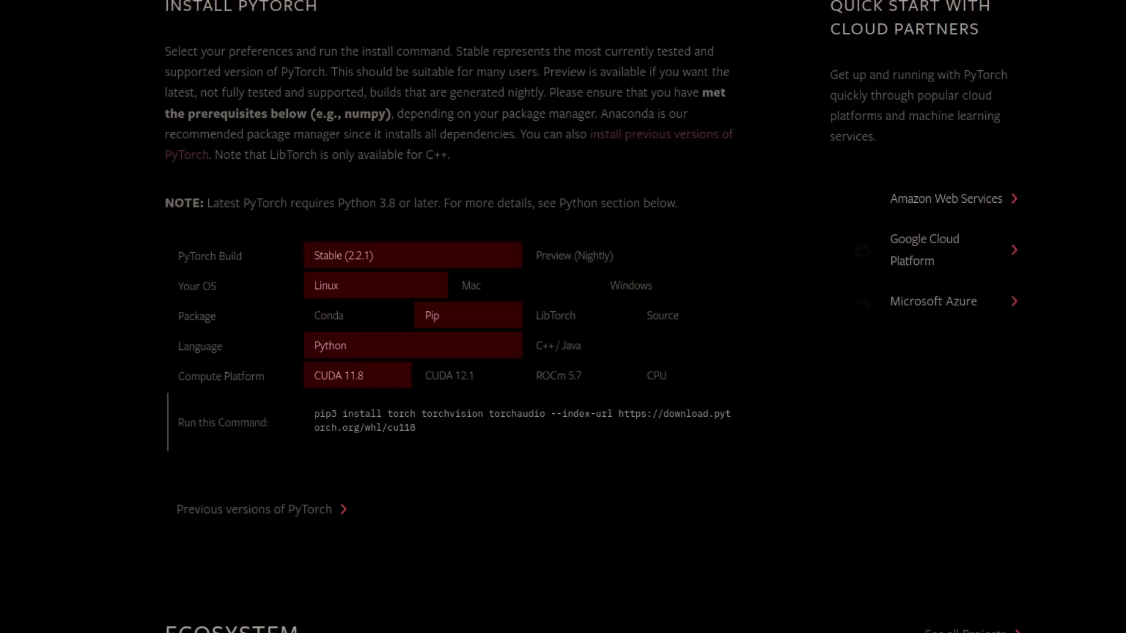
Step: Choose CUDA 12.1 under Compute Platform in pytorch.org's install matrix
{"action": "left_click", "coordinate": [500, 291]}
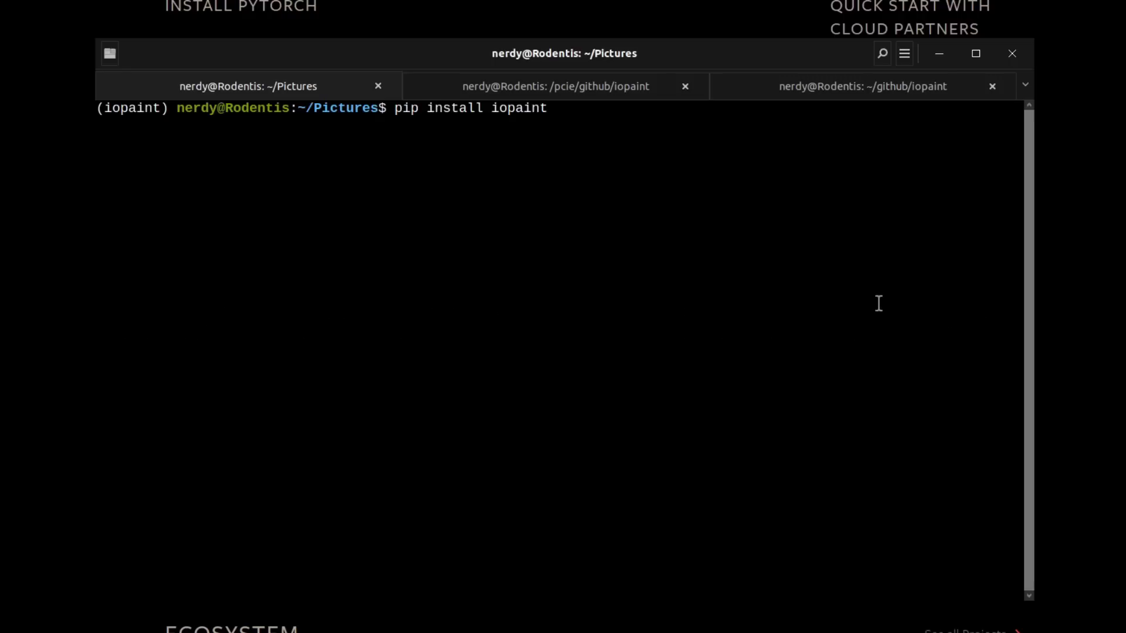
Step: Run pip install iopaint, then enter 'iopaint start --help' at the prompt
{"action": "key", "text": "Return"}
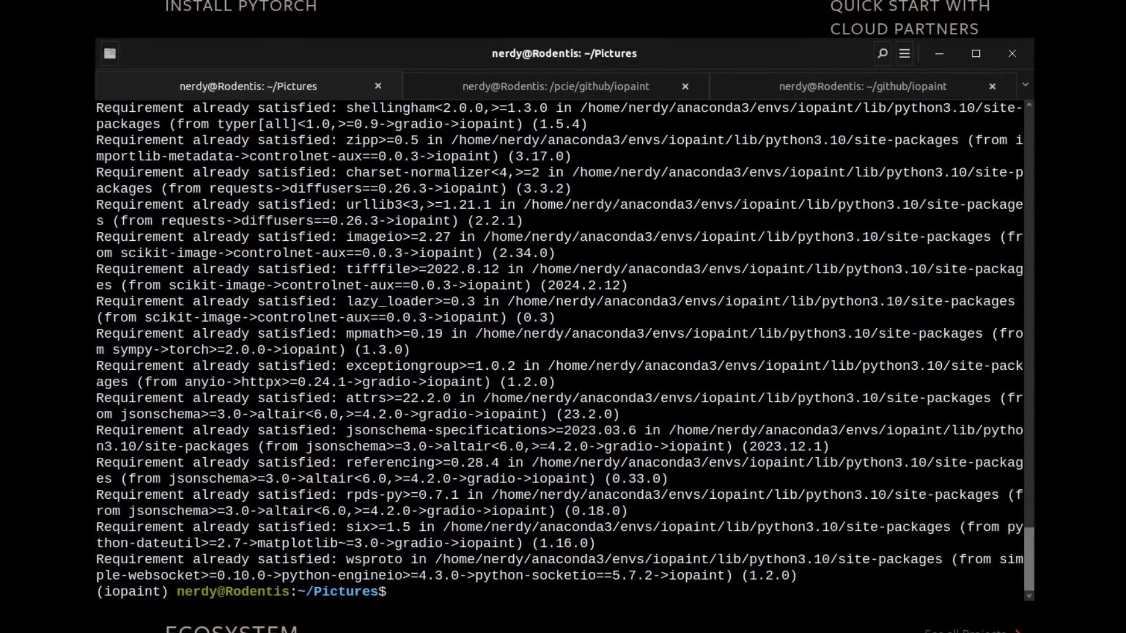
{"action": "type", "text": "iopaint start --help"}
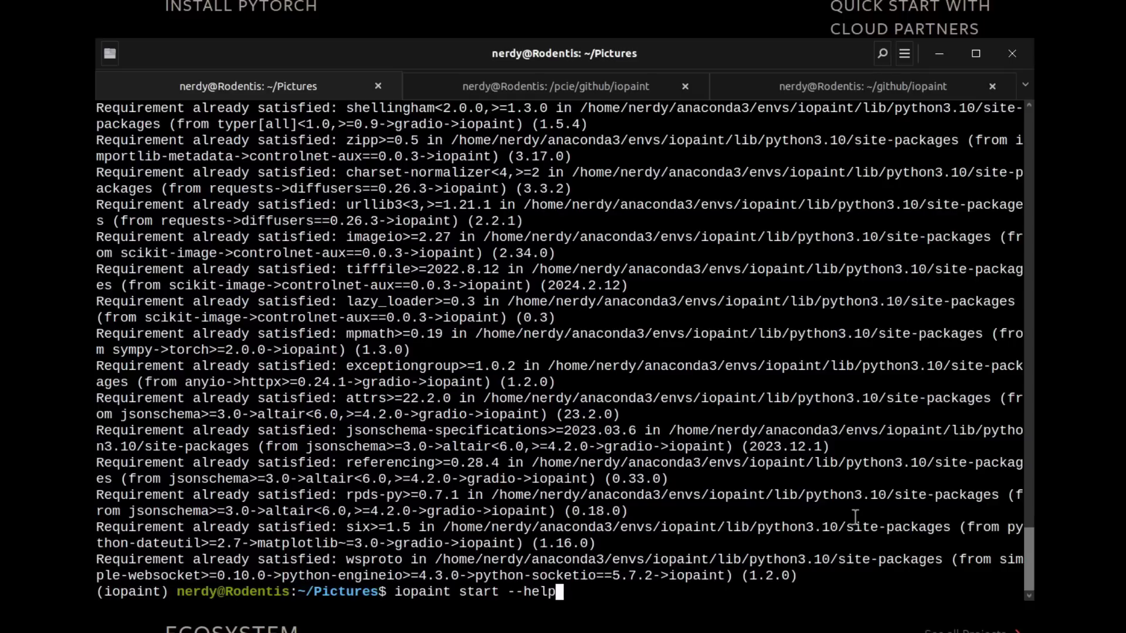
Step: Run iopaint start --help and scroll through its option table, including plugin and device flags
{"action": "key", "text": "Return"}
{"action": "scroll", "coordinate": [739, 577], "scroll_direction": "up", "scroll_amount": 15}
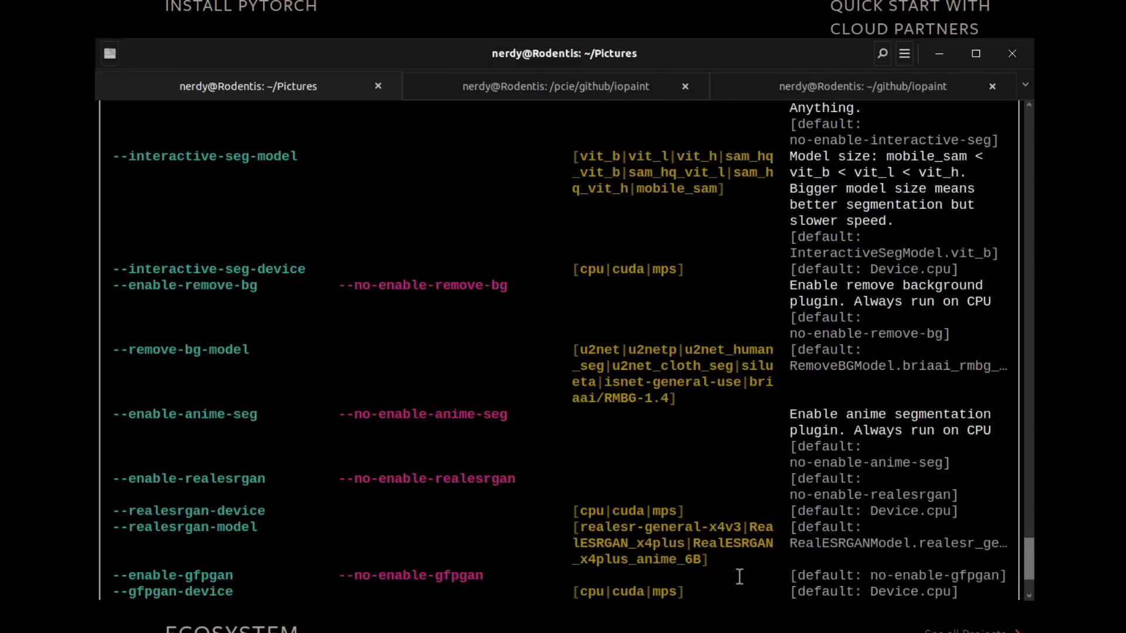
{"action": "scroll", "coordinate": [739, 577], "scroll_direction": "up", "scroll_amount": 4}
{"action": "scroll", "coordinate": [739, 577], "scroll_direction": "down", "scroll_amount": 12}
{"action": "scroll", "coordinate": [740, 577], "scroll_direction": "down", "scroll_amount": 5}
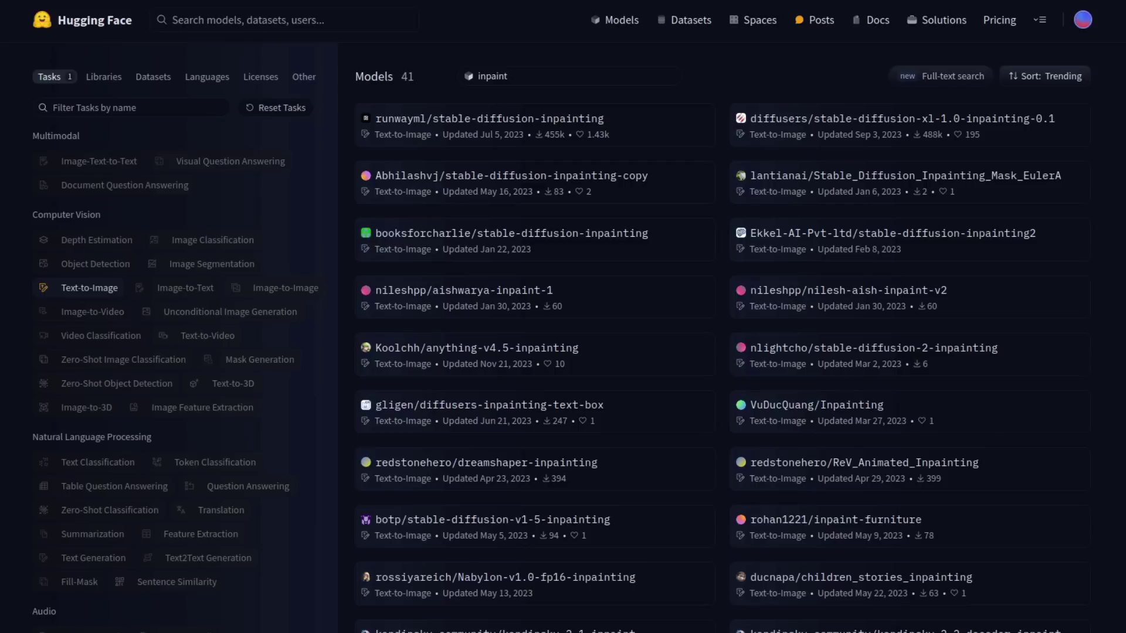
Step: Open the redstonehero/dreamshaper-inpainting Hugging Face page and copy the model's full name
{"action": "left_click", "coordinate": [609, 461]}
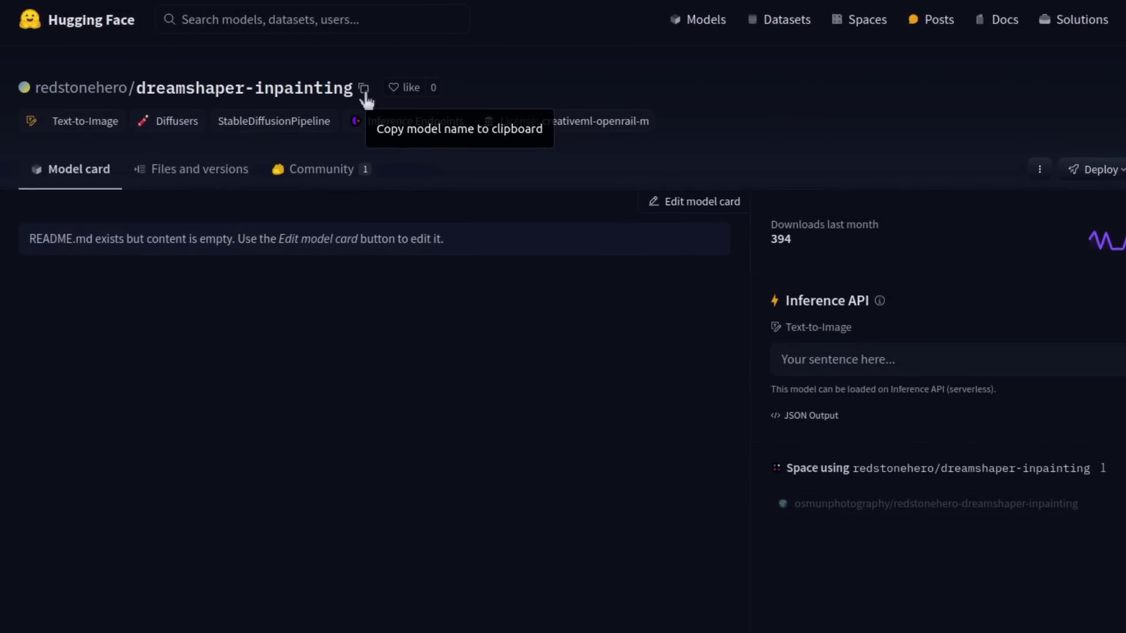
{"action": "left_click", "coordinate": [364, 90]}
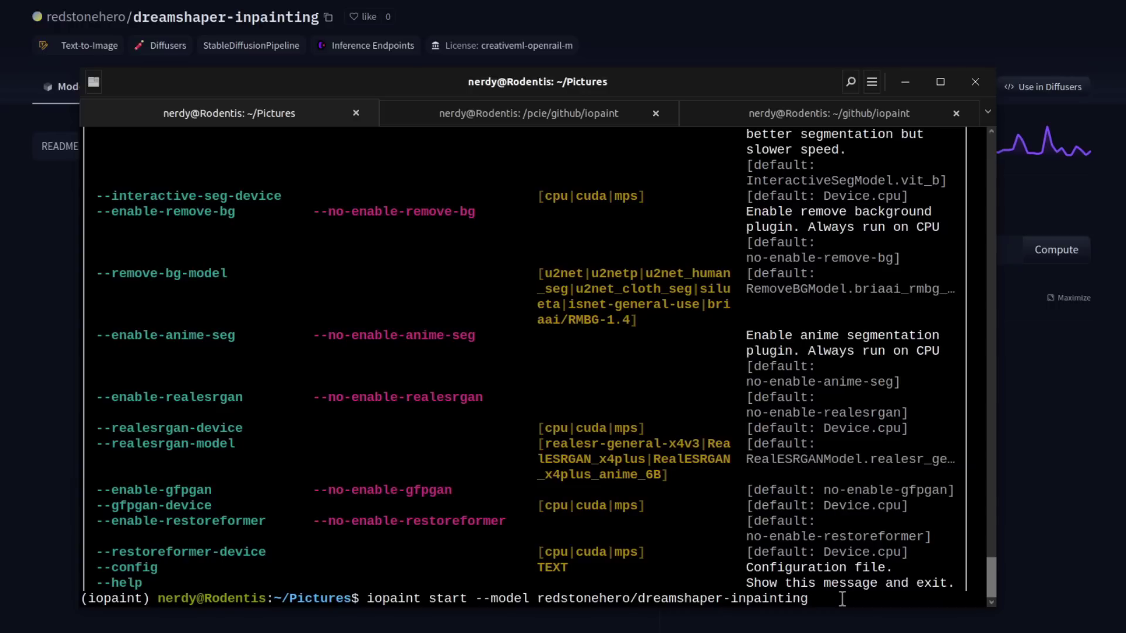
Step: Run iopaint start --model redstonehero/dreamshaper-inpainting in Terminal
{"action": "key", "text": "Return"}
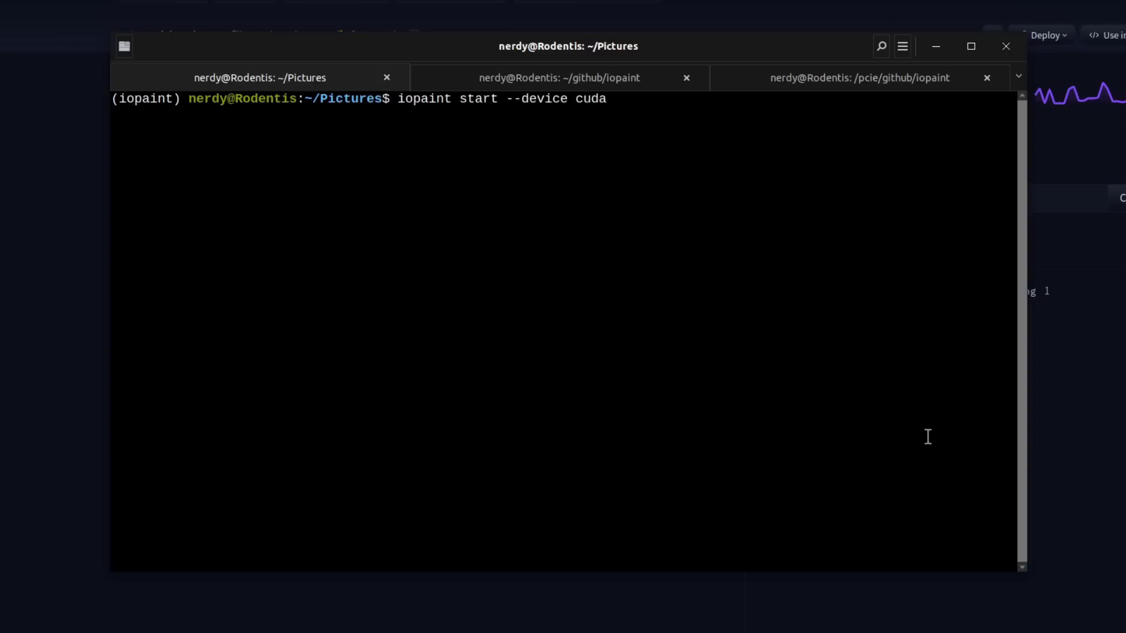
Step: Bring up the context menu on the 127.0.0.1:8080 server link to open the web editor
{"action": "right_click", "coordinate": [484, 397]}
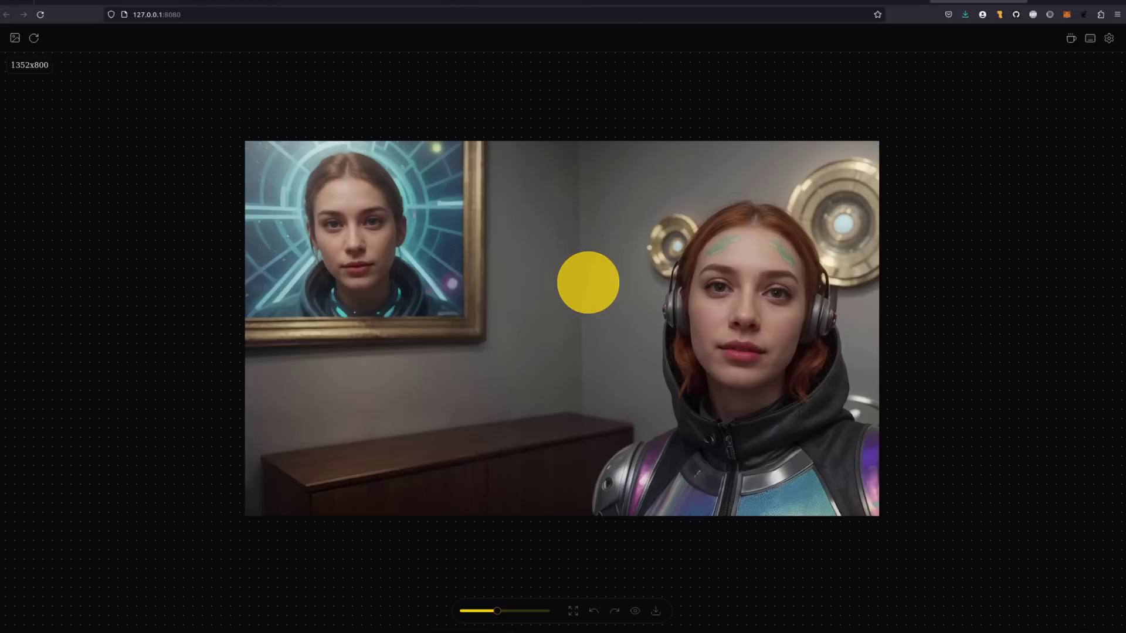
Step: Shrink the brush and mask both green forehead markings so LaMa erases them
{"action": "scroll", "coordinate": [588, 282], "scroll_direction": "up", "scroll_amount": 3}
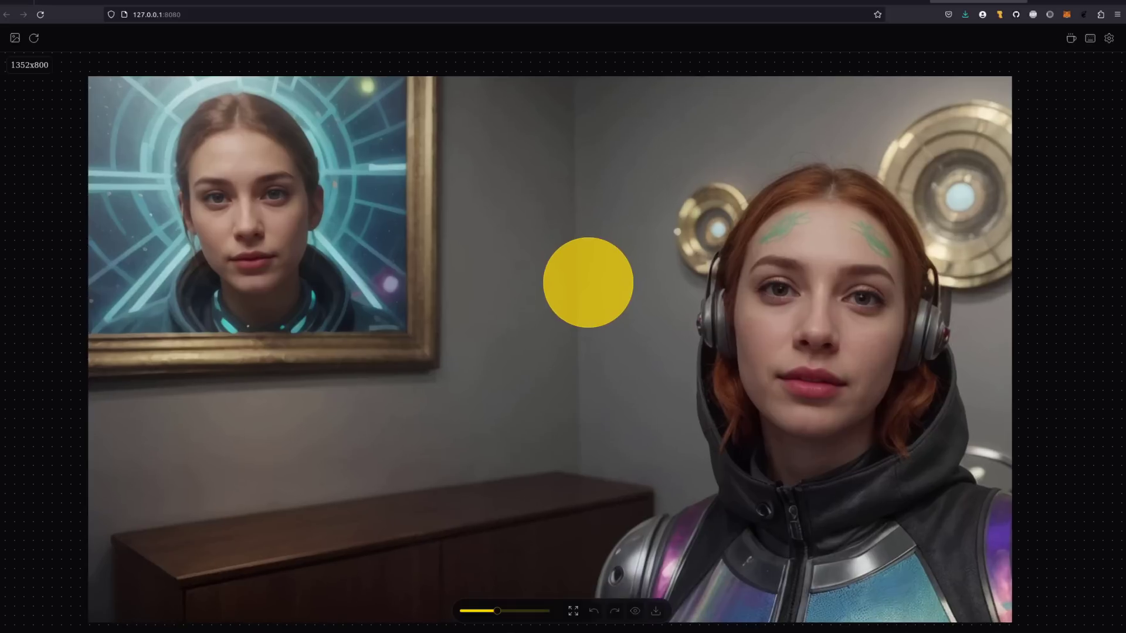
{"action": "scroll", "coordinate": [589, 283], "scroll_direction": "down", "scroll_amount": 5}
{"action": "scroll", "coordinate": [589, 285], "scroll_direction": "up", "scroll_amount": 2}
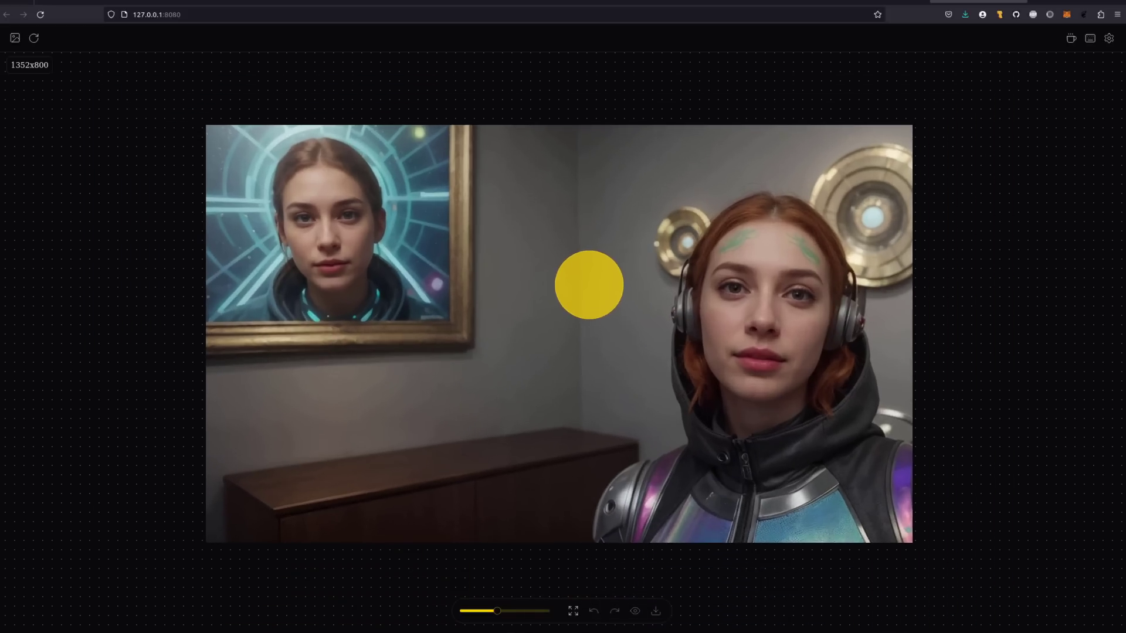
{"action": "scroll", "coordinate": [589, 285], "scroll_direction": "down", "scroll_amount": 2}
{"action": "mouse_move", "coordinate": [497, 611]}
{"action": "left_mouse_down"}
{"action": "mouse_move", "coordinate": [535, 611]}
{"action": "mouse_move", "coordinate": [464, 613]}
{"action": "left_mouse_up"}
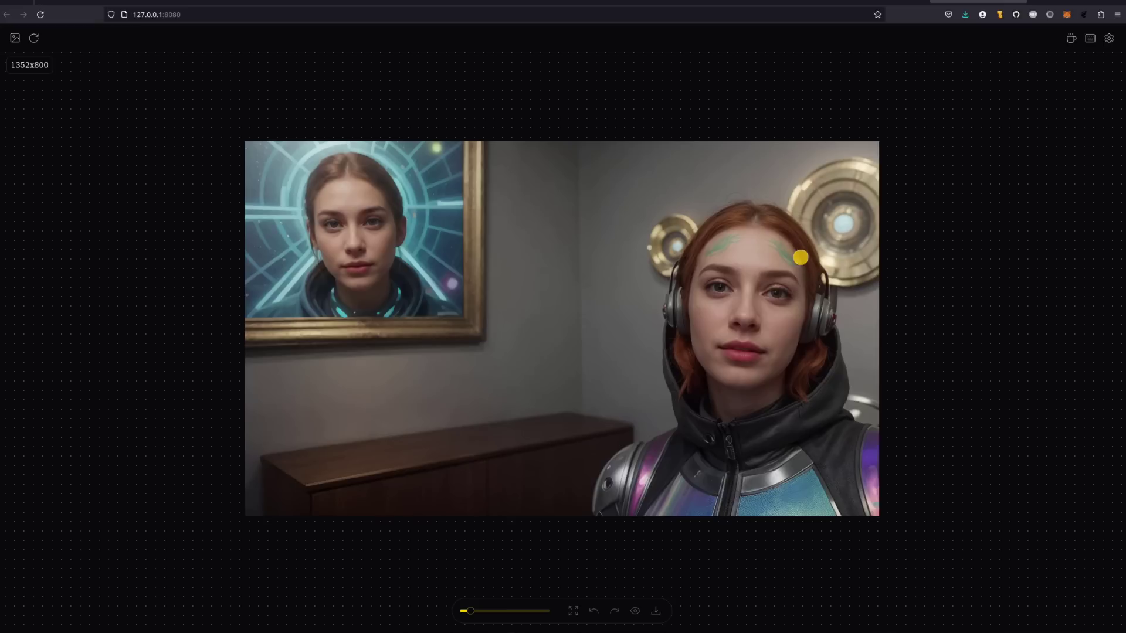
{"action": "left_click_drag", "start_coordinate": [768, 238], "coordinate": [788, 261]}
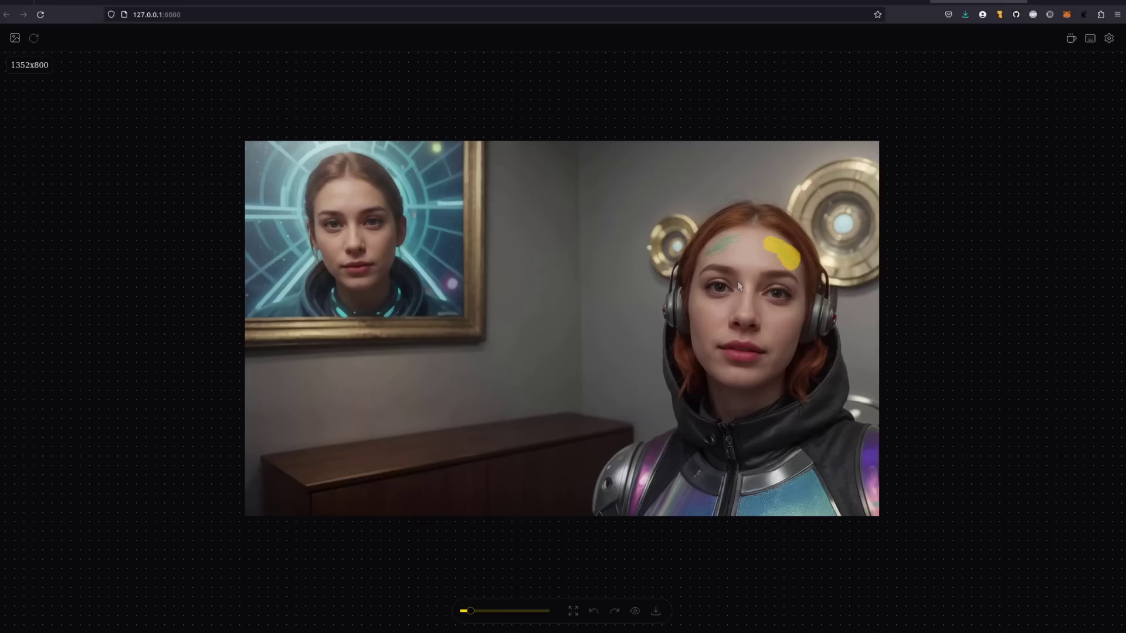
{"action": "left_click_drag", "start_coordinate": [734, 237], "coordinate": [707, 258]}
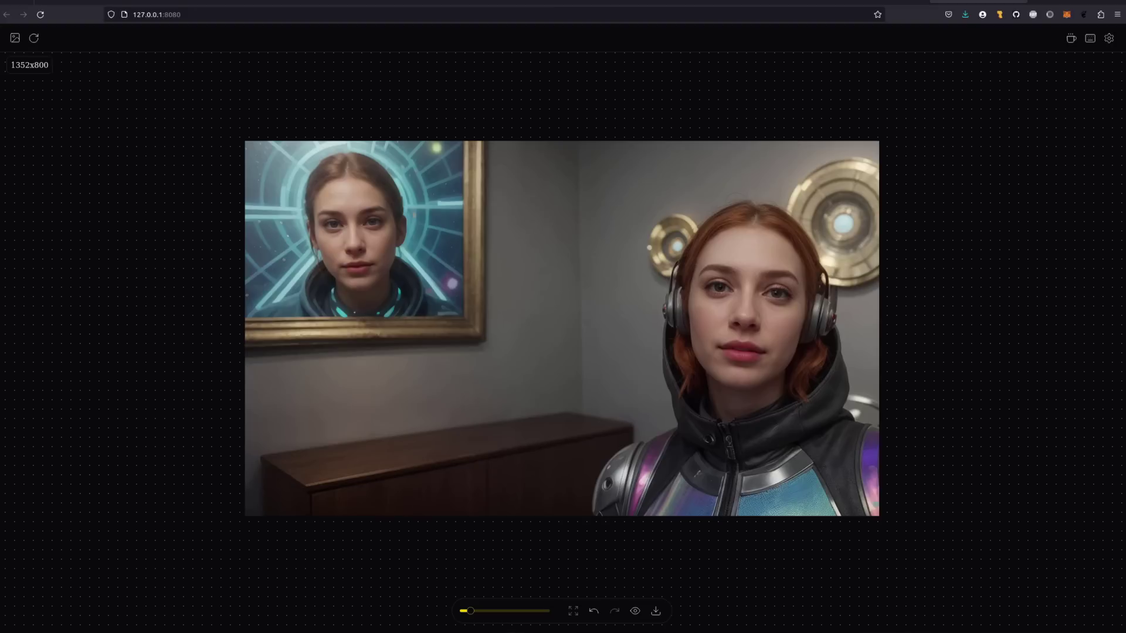
Step: Enable manual inpainting in General settings, then mask the woman's eye and run inpainting
{"action": "left_click", "coordinate": [1109, 39]}
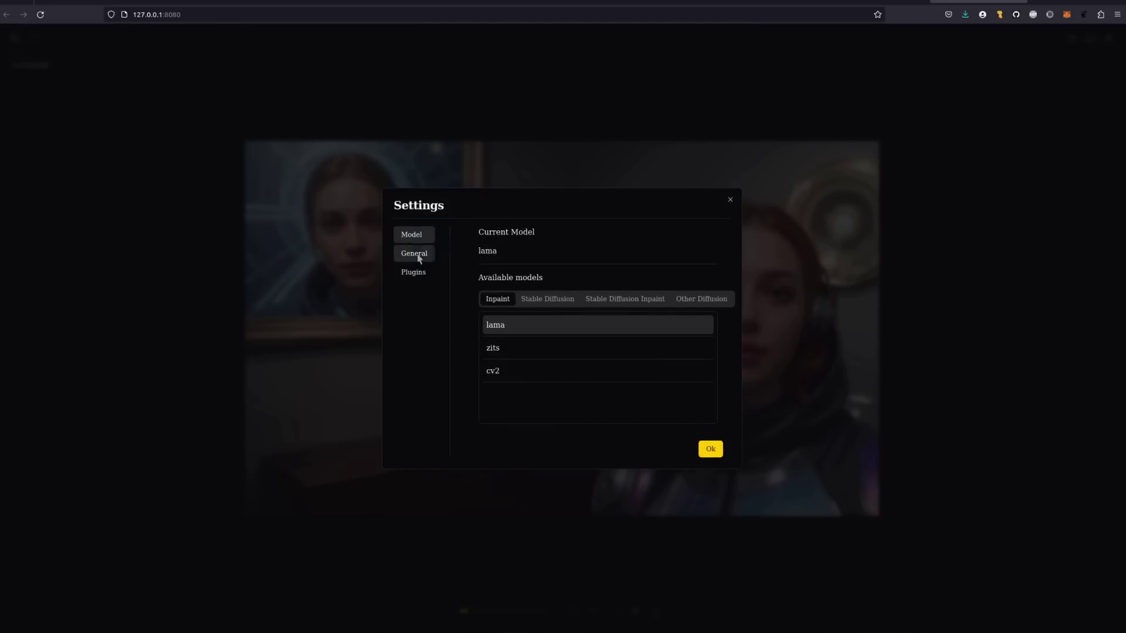
{"action": "left_click", "coordinate": [419, 258]}
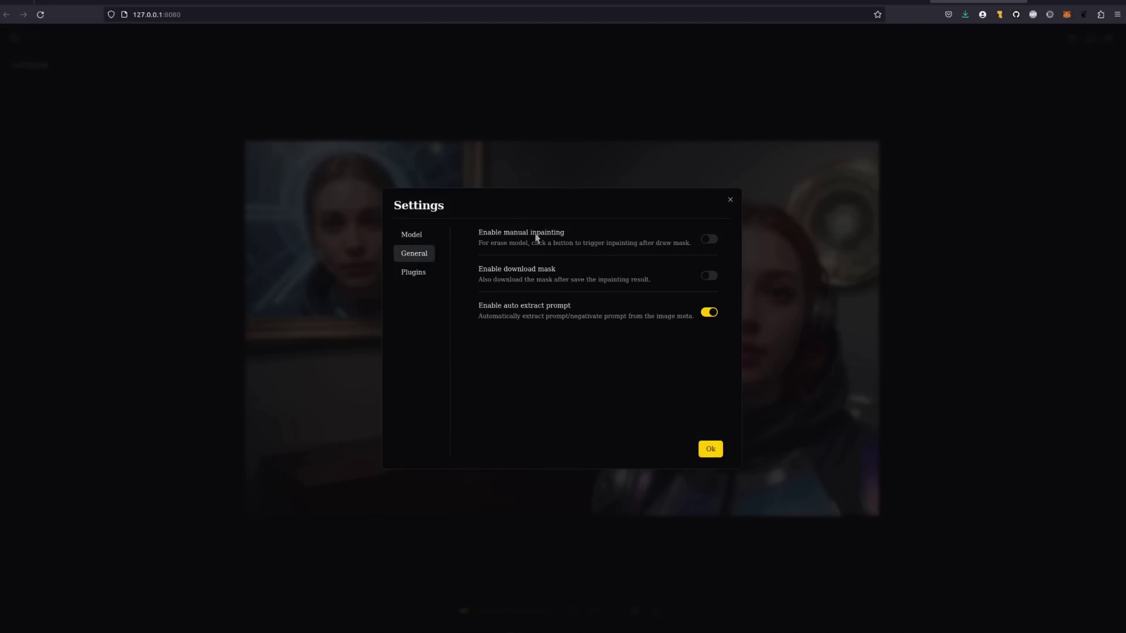
{"action": "left_click", "coordinate": [707, 240]}
{"action": "left_click", "coordinate": [711, 449]}
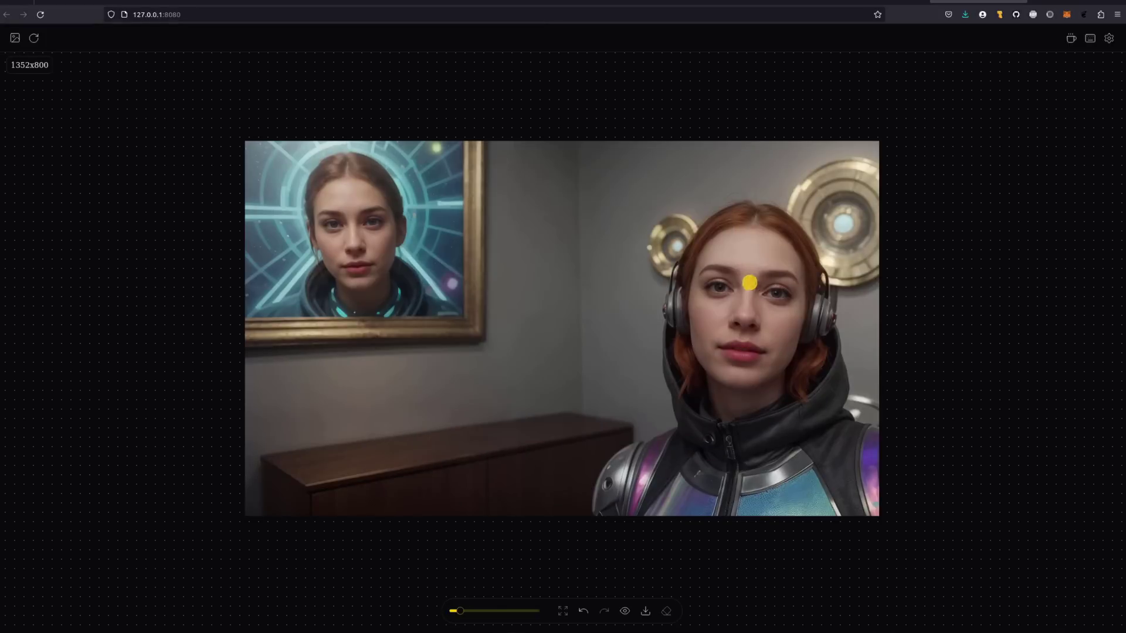
{"action": "left_click_drag", "start_coordinate": [729, 287], "coordinate": [710, 288]}
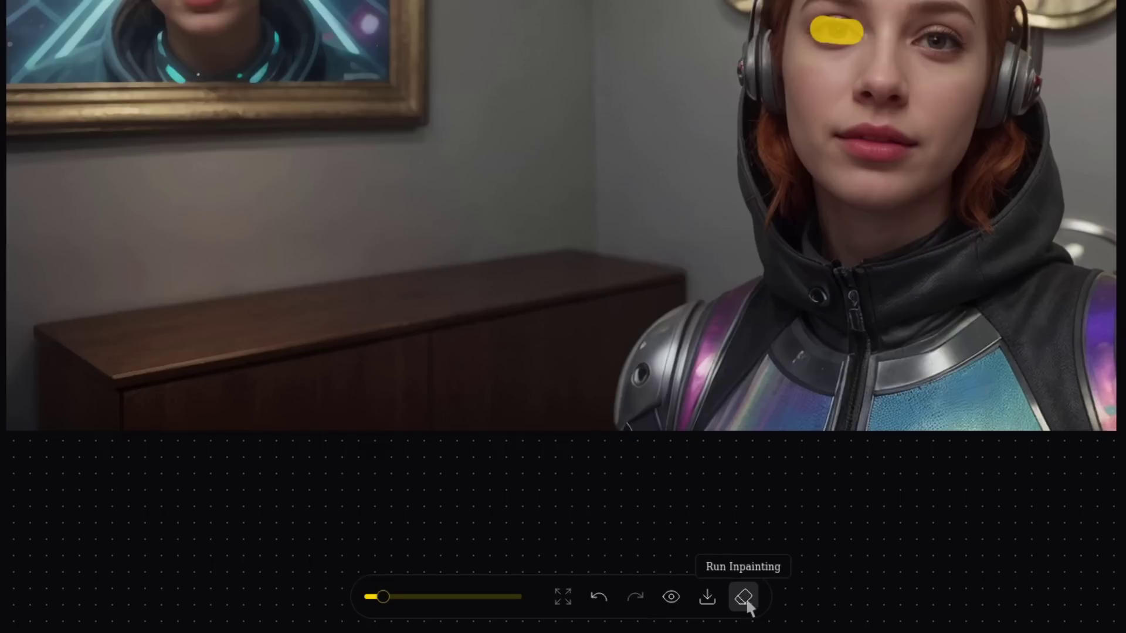
{"action": "left_click", "coordinate": [745, 601]}
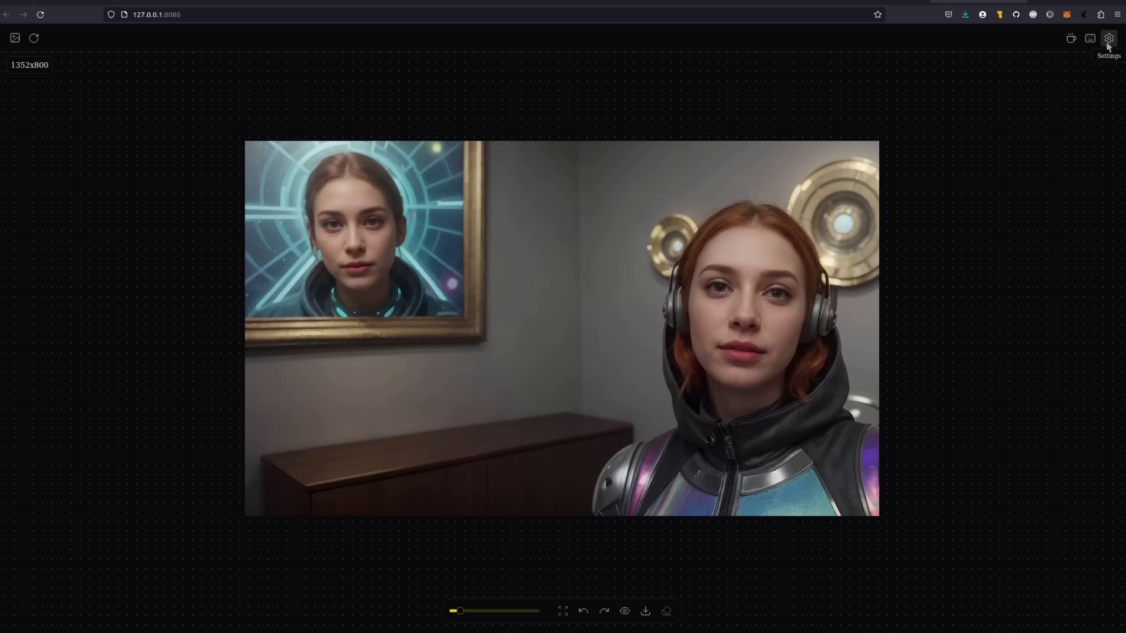
Step: Switch the model from lama to zits, then mask the framed woman and run inpainting
{"action": "left_click", "coordinate": [1108, 40]}
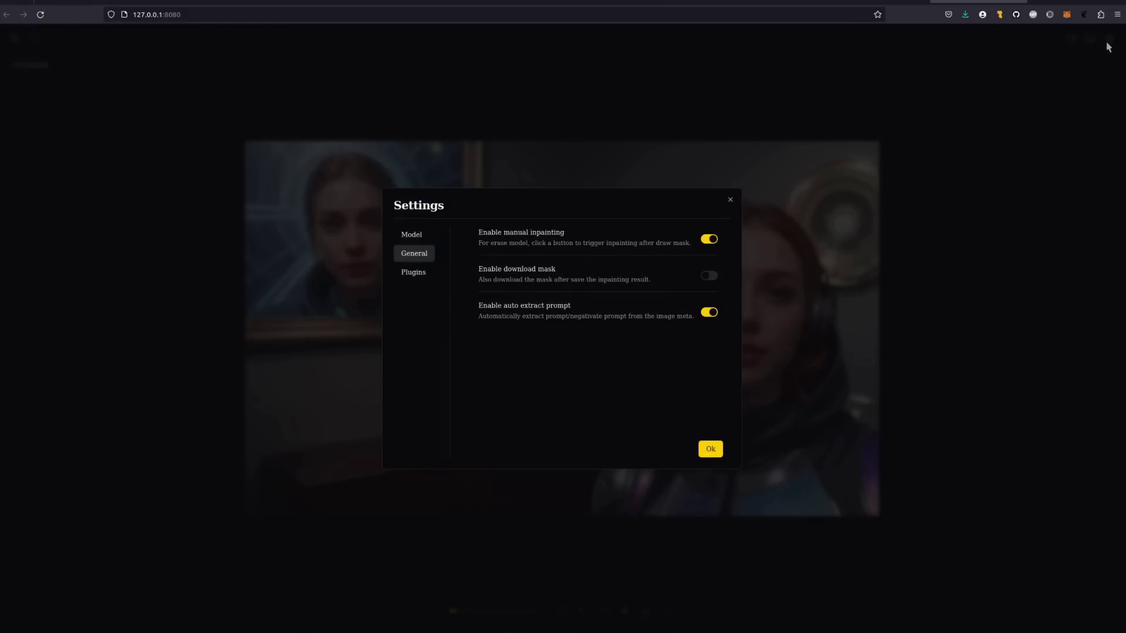
{"action": "left_click", "coordinate": [409, 238]}
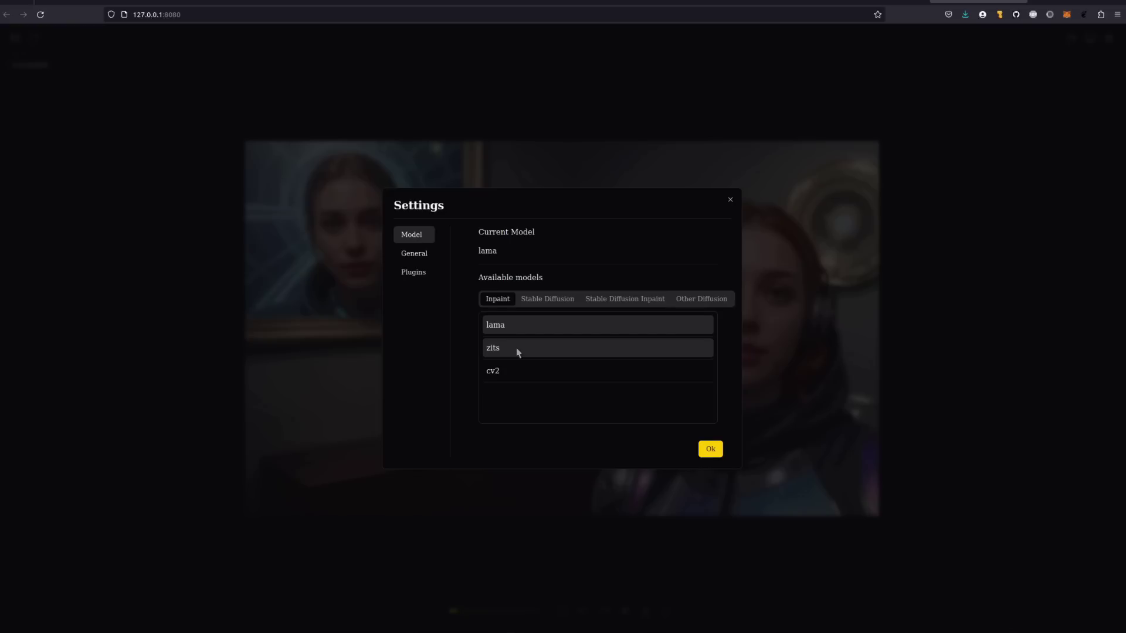
{"action": "left_click", "coordinate": [518, 352]}
{"action": "left_click", "coordinate": [710, 448]}
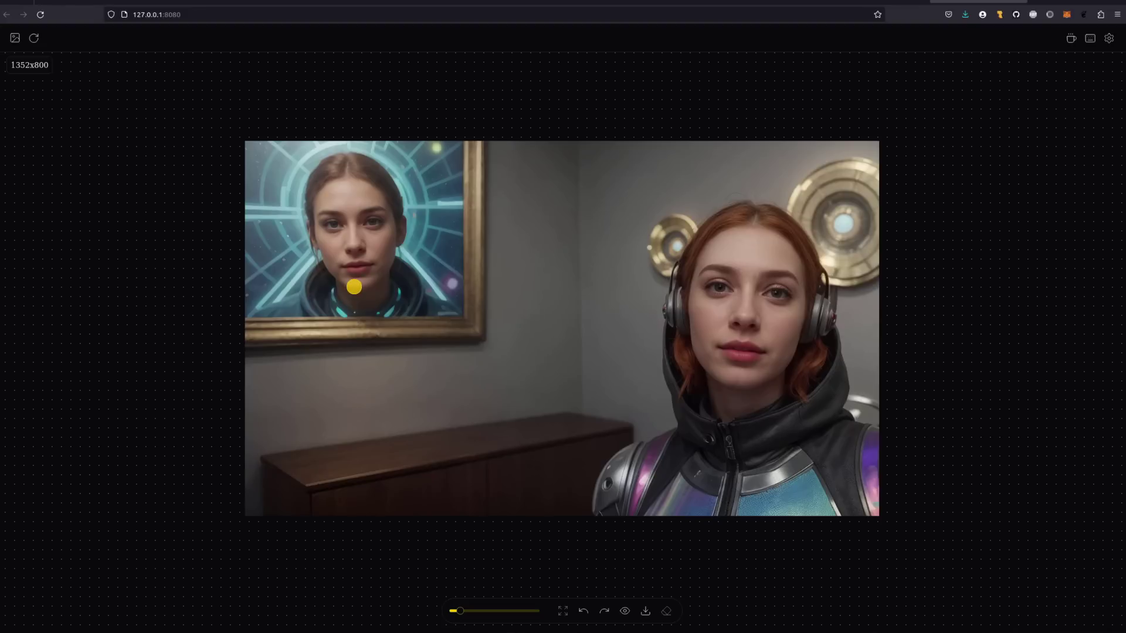
{"action": "mouse_move", "coordinate": [354, 287]}
{"action": "left_mouse_down"}
{"action": "mouse_move", "coordinate": [387, 247]}
{"action": "mouse_move", "coordinate": [458, 313]}
{"action": "left_mouse_up"}
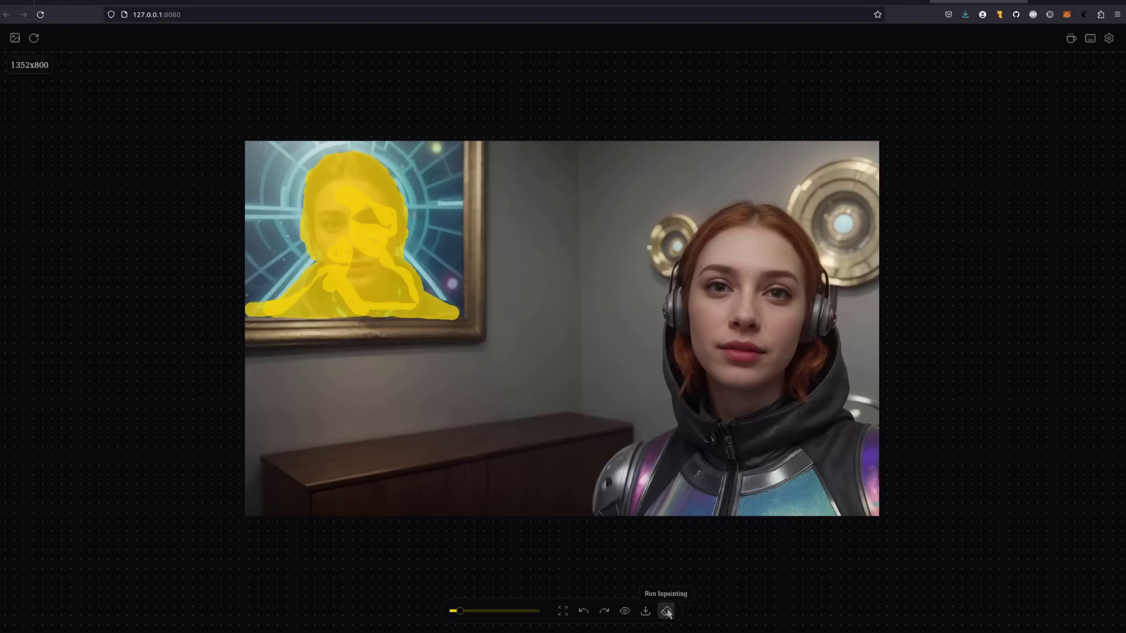
{"action": "left_click", "coordinate": [667, 612]}
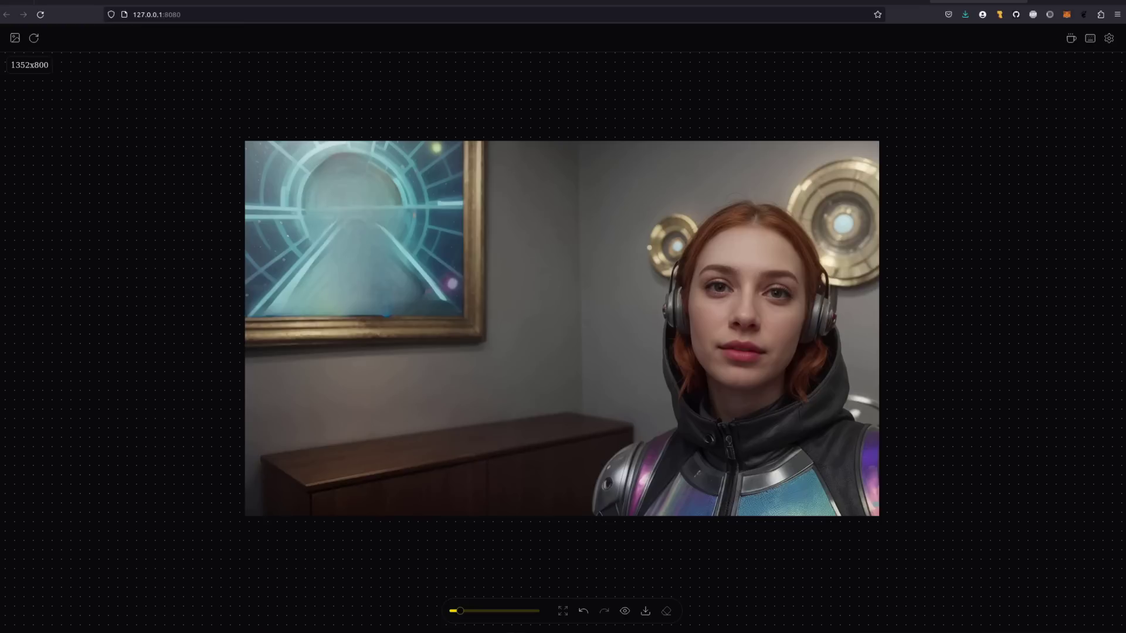
Step: Browse the model tabs and select epicrealism_v10-inpainting.safetensors under Stable Diffusion Inpaint
{"action": "left_click", "coordinate": [1108, 39]}
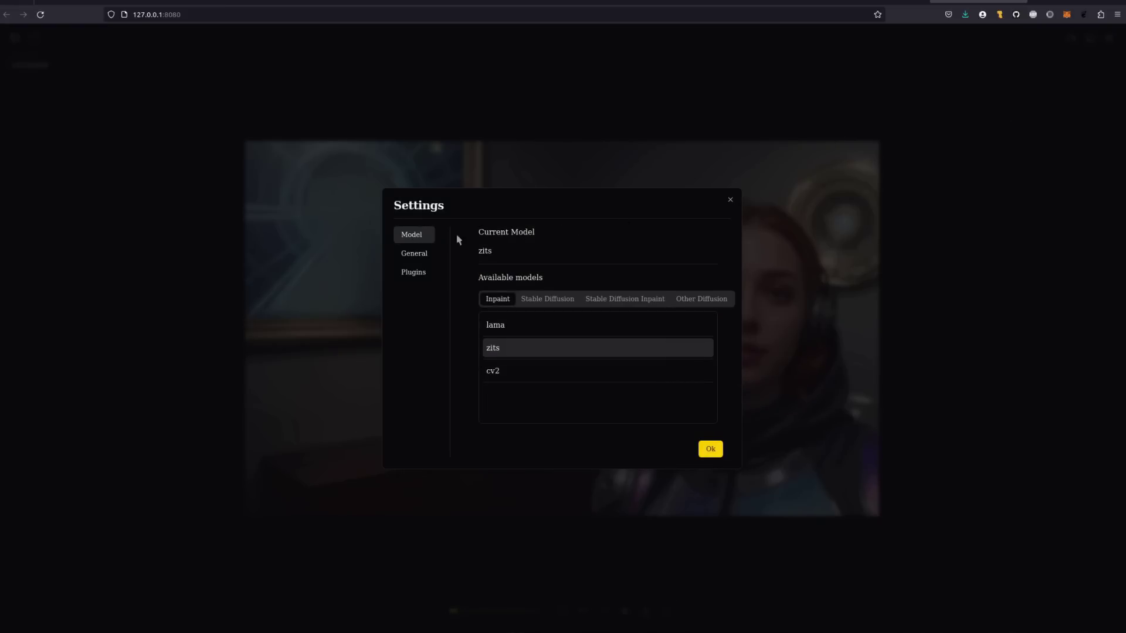
{"action": "left_click", "coordinate": [549, 300]}
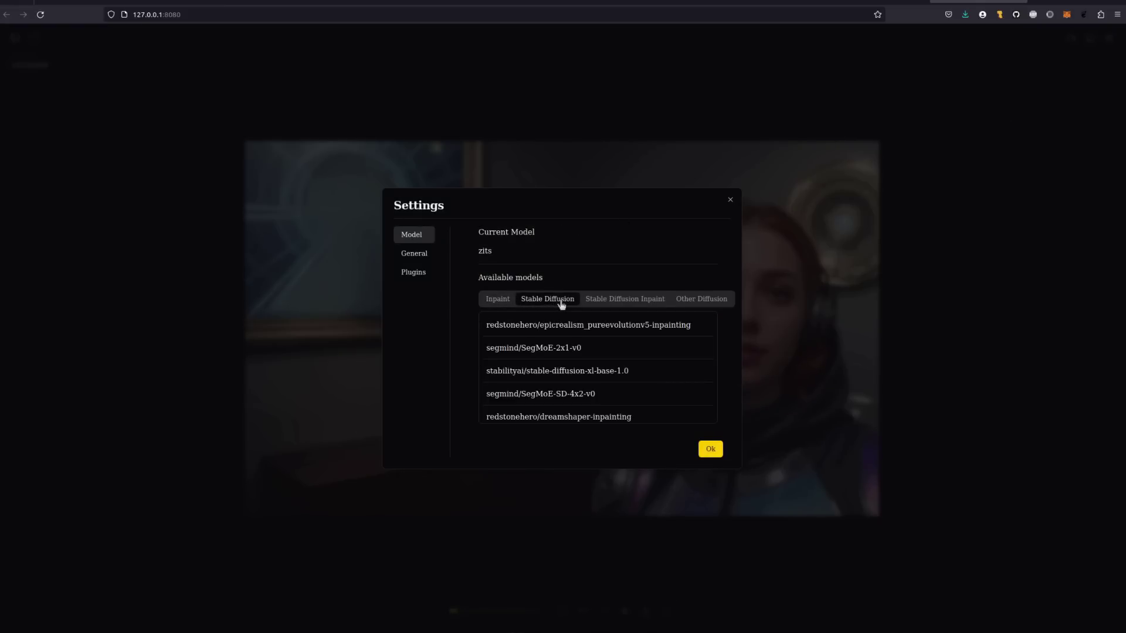
{"action": "left_click", "coordinate": [614, 301]}
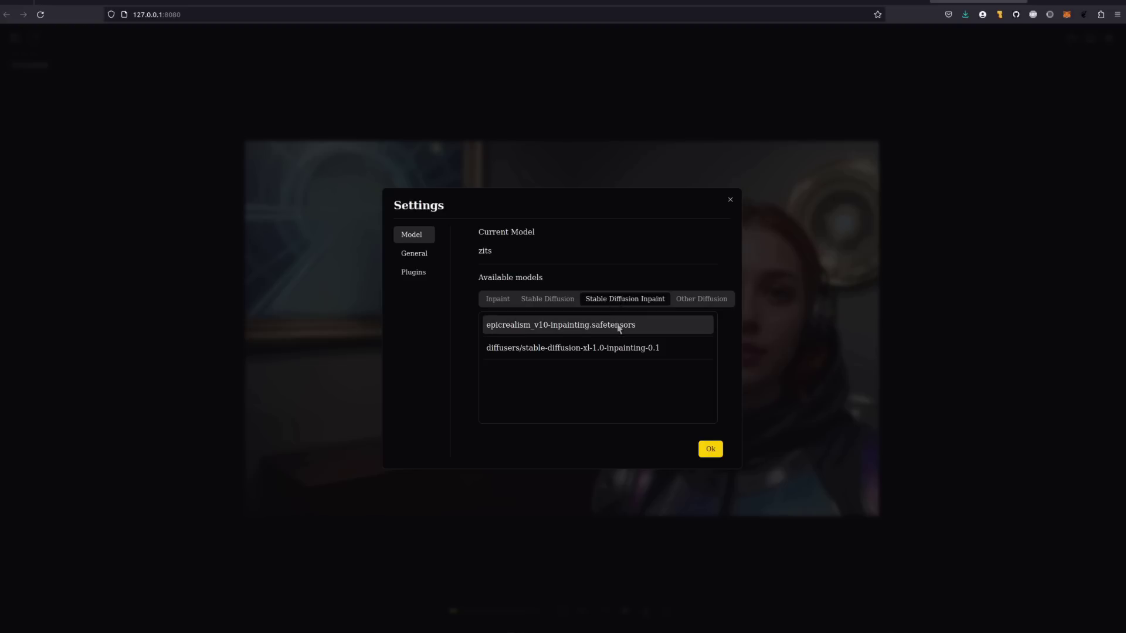
{"action": "left_click", "coordinate": [683, 299]}
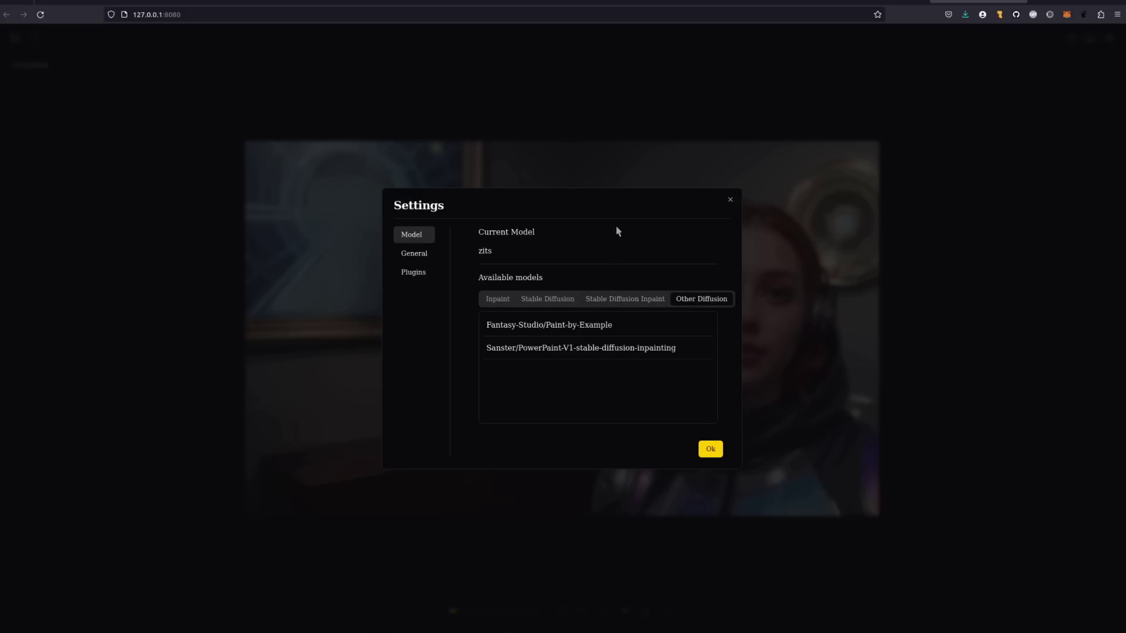
{"action": "left_click", "coordinate": [610, 300]}
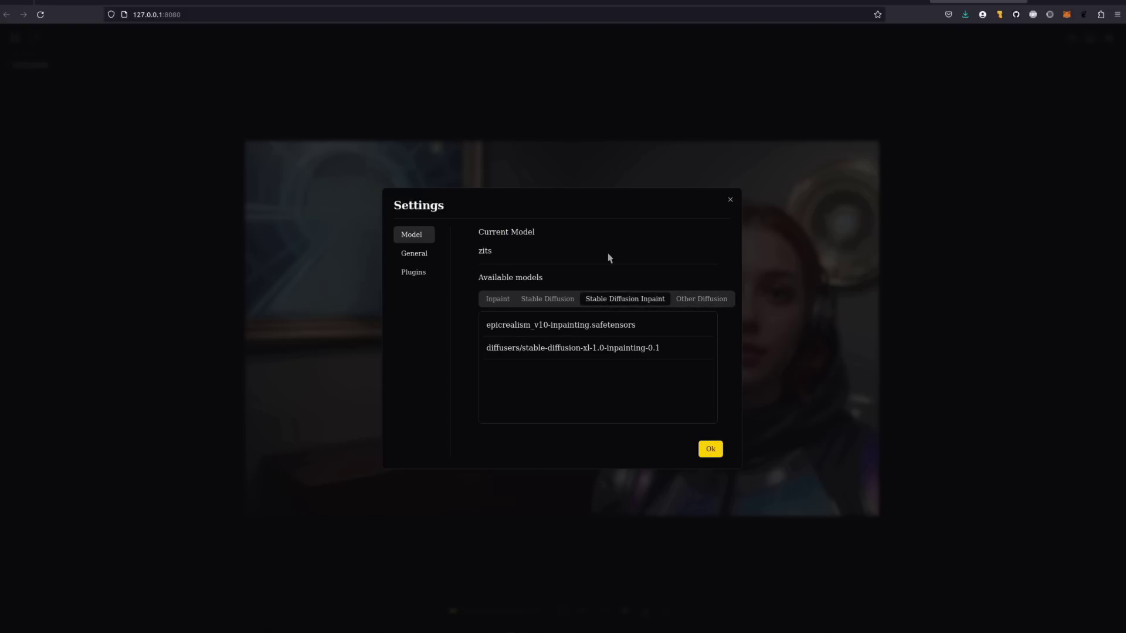
{"action": "left_click", "coordinate": [571, 326]}
{"action": "left_click", "coordinate": [709, 452]}
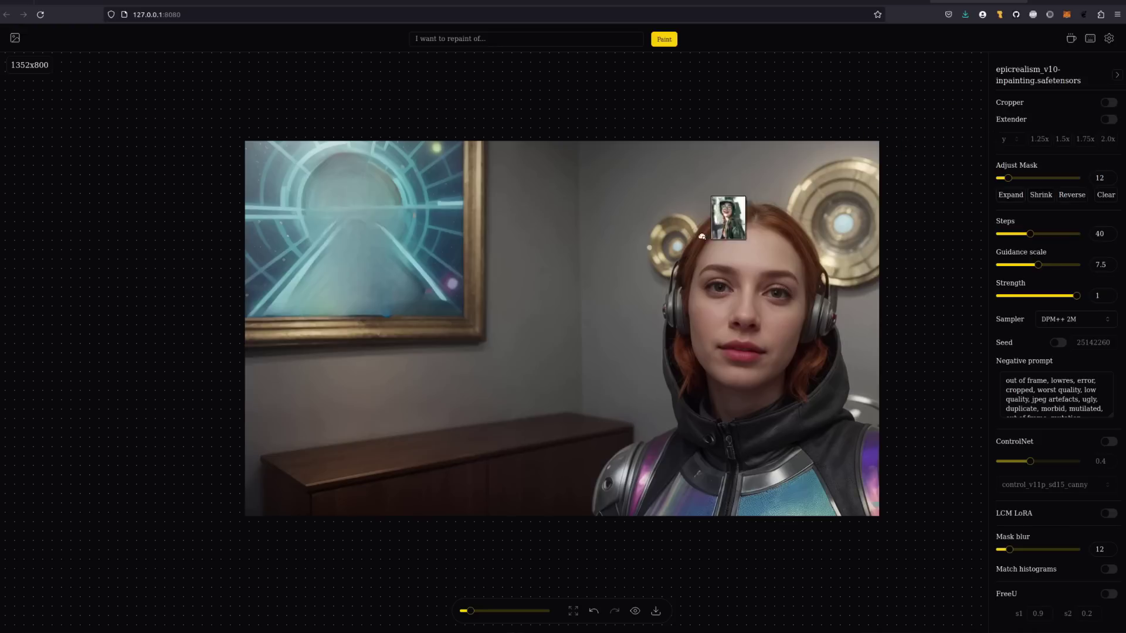
Step: Drop the 4000x5000 helmet photo onto the canvas and paint the lips with 'blue lipstick'
{"action": "left_click_drag", "start_coordinate": [691, 238], "coordinate": [520, 314]}
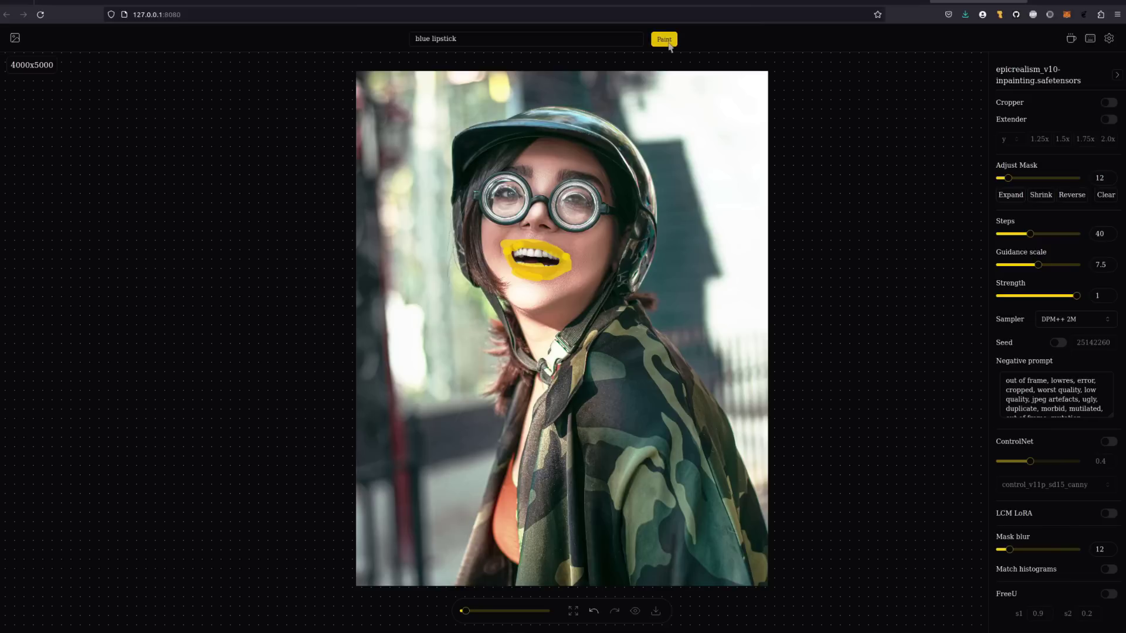
{"action": "left_click", "coordinate": [669, 45]}
Step: Enable the Cropper and resize its box tightly around the mouth
{"action": "left_click", "coordinate": [1107, 103]}
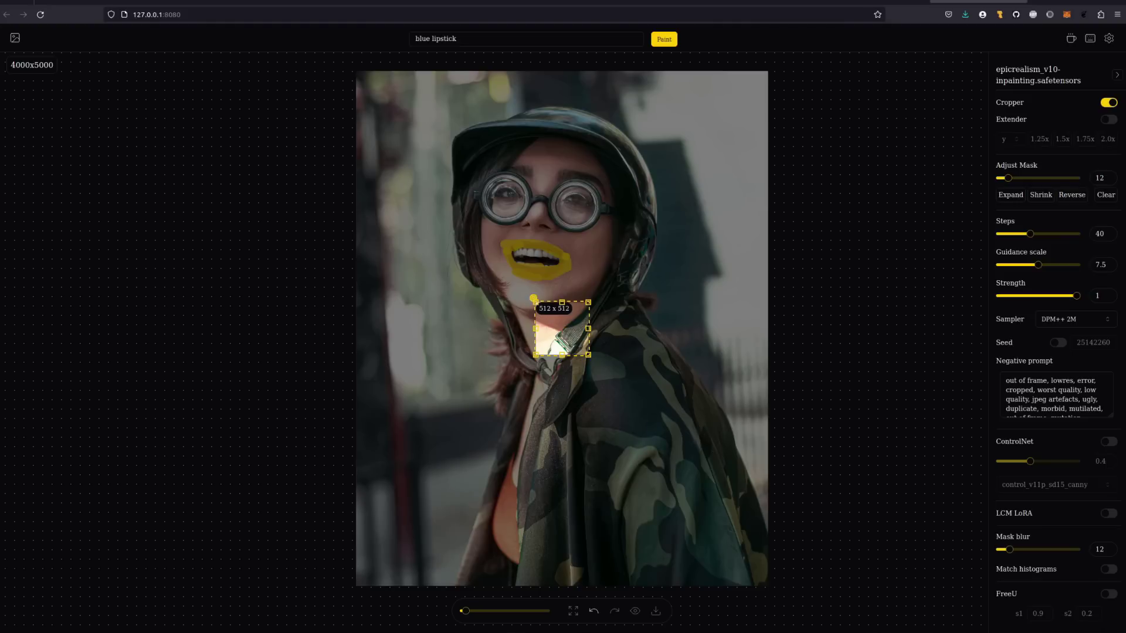
{"action": "left_click_drag", "start_coordinate": [539, 300], "coordinate": [489, 232]}
{"action": "left_click_drag", "start_coordinate": [588, 354], "coordinate": [580, 291]}
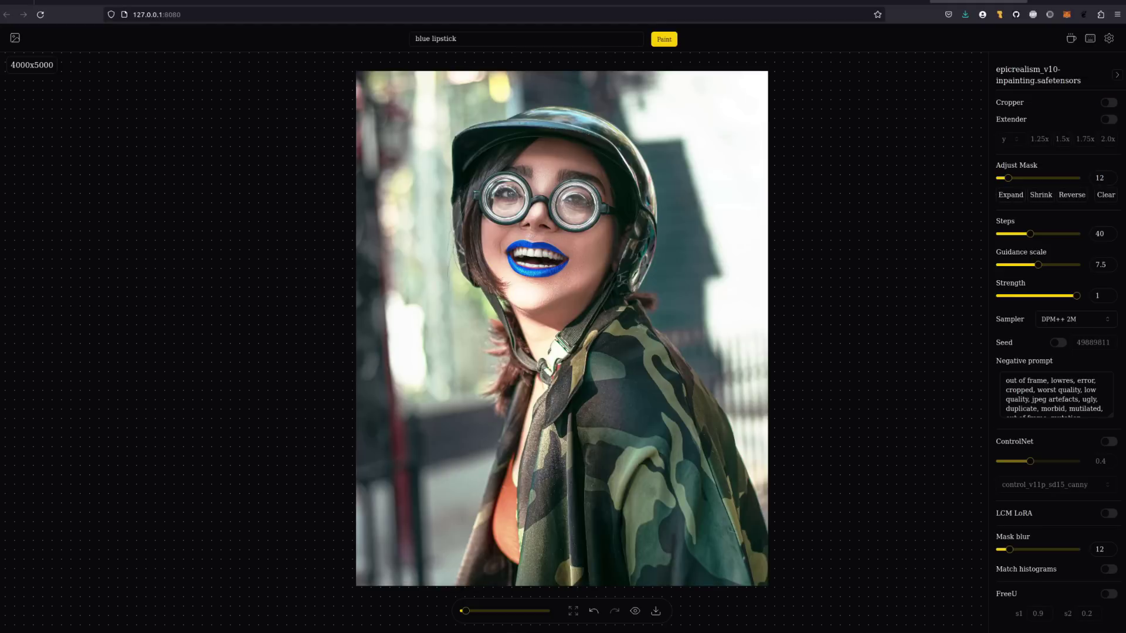
Step: Collapse and re-expand the settings panel, then scroll down through it
{"action": "left_click", "coordinate": [1116, 74]}
{"action": "left_click", "coordinate": [1113, 70]}
{"action": "scroll", "coordinate": [1044, 491], "scroll_direction": "down", "scroll_amount": 1}
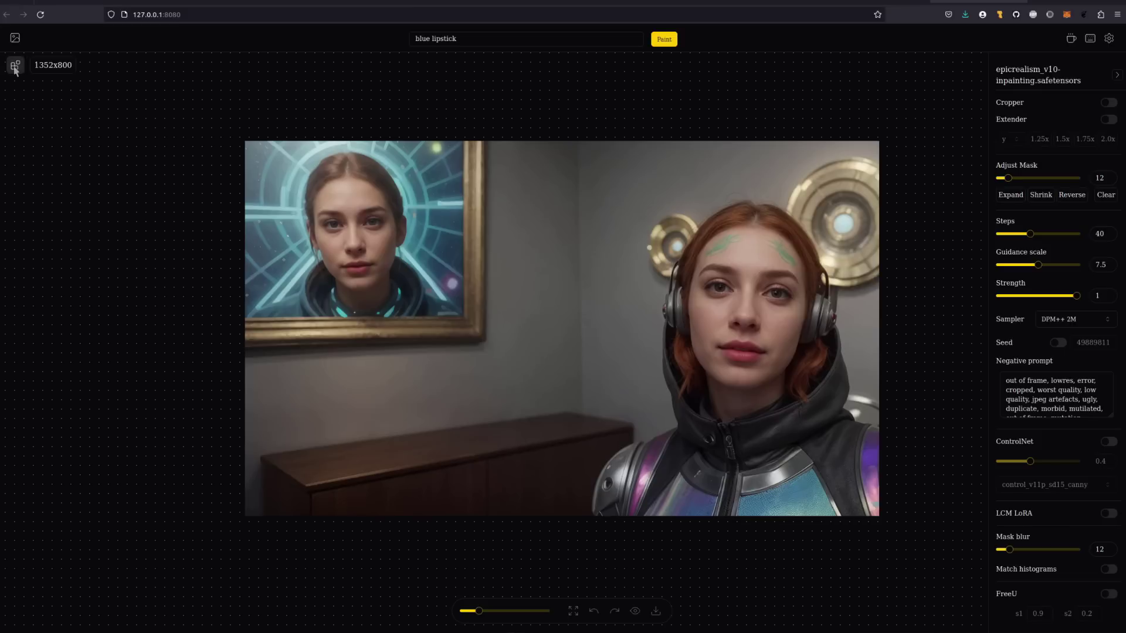
Step: Mask the framed woman's head with Interactive Segmentation, paint a Van Gogh-style hamster there, and compare with the original
{"action": "left_click", "coordinate": [15, 67]}
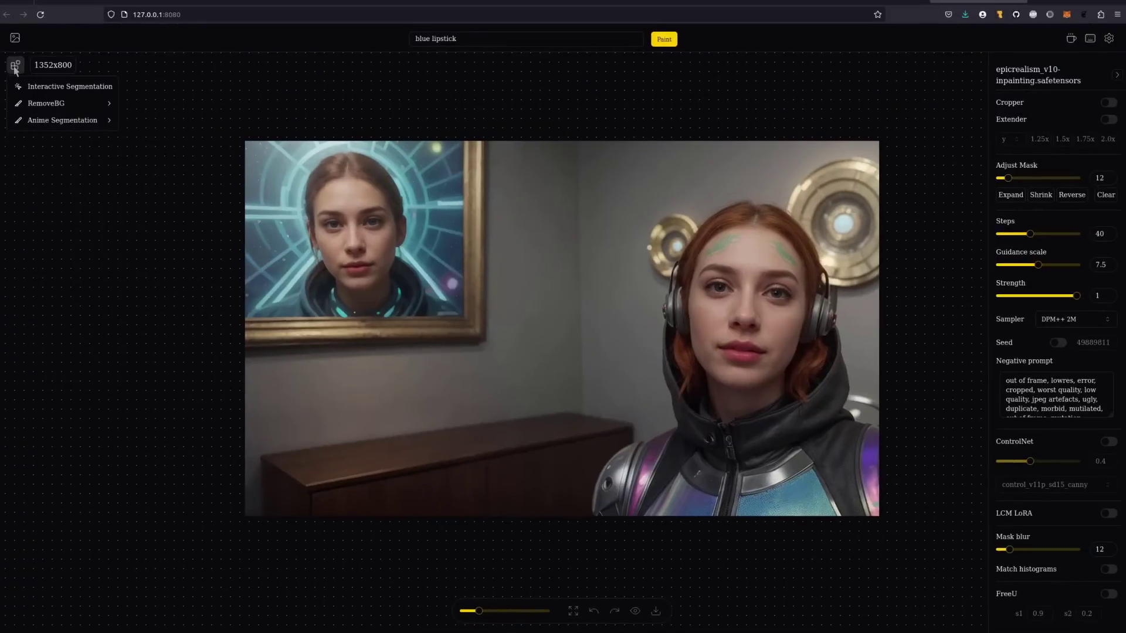
{"action": "left_click", "coordinate": [71, 86]}
{"action": "left_click", "coordinate": [349, 204]}
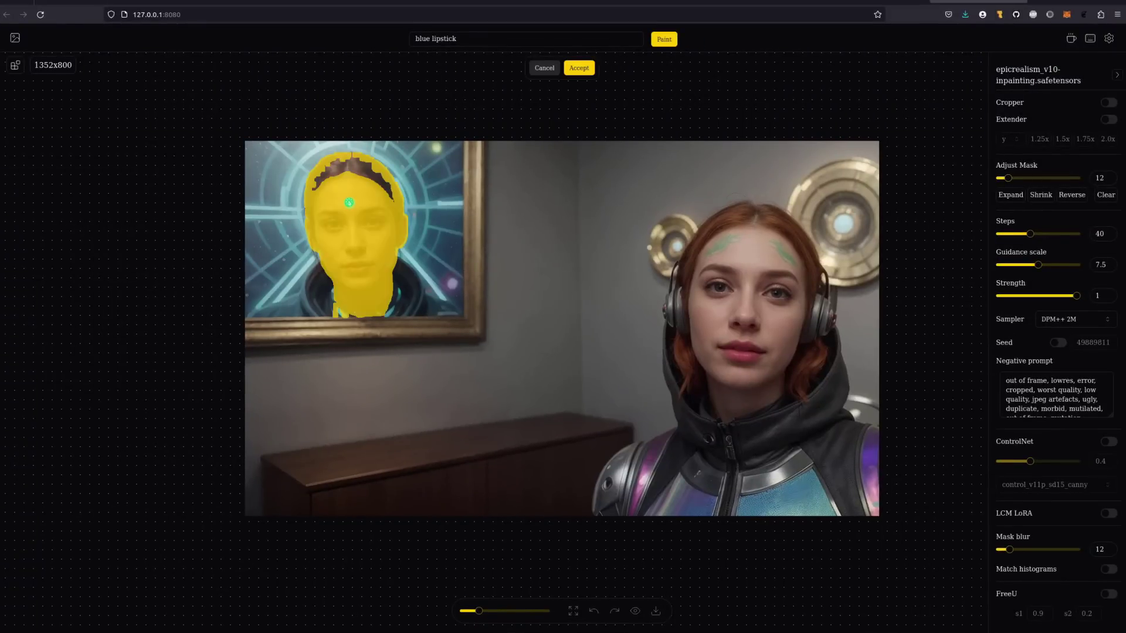
{"action": "left_click", "coordinate": [351, 167]}
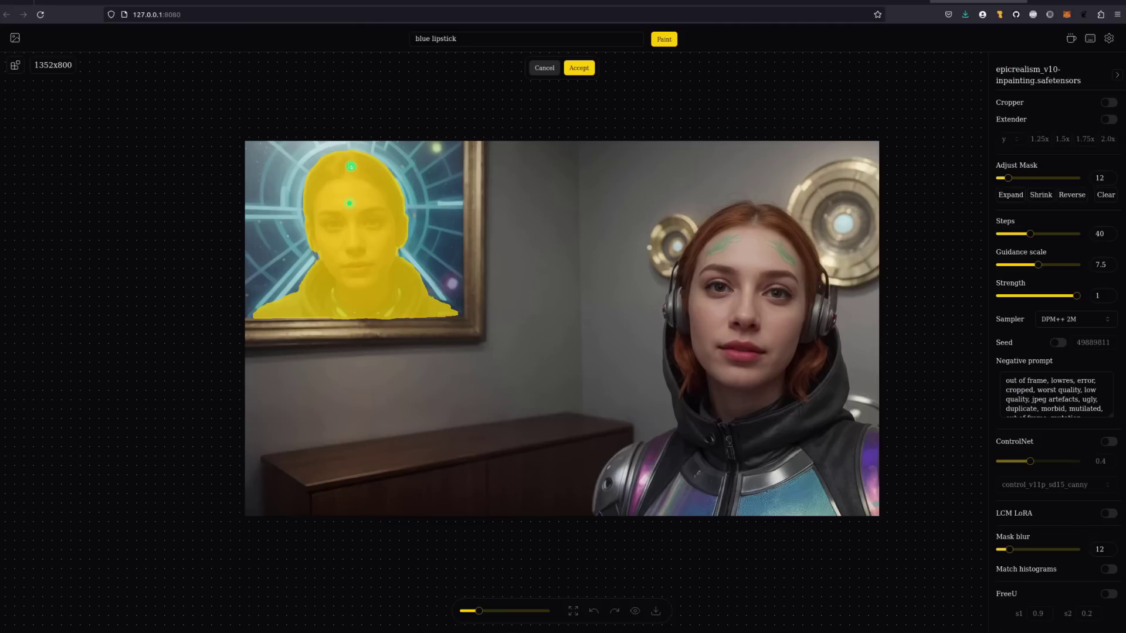
{"action": "left_click", "coordinate": [578, 68]}
{"action": "left_click", "coordinate": [661, 41]}
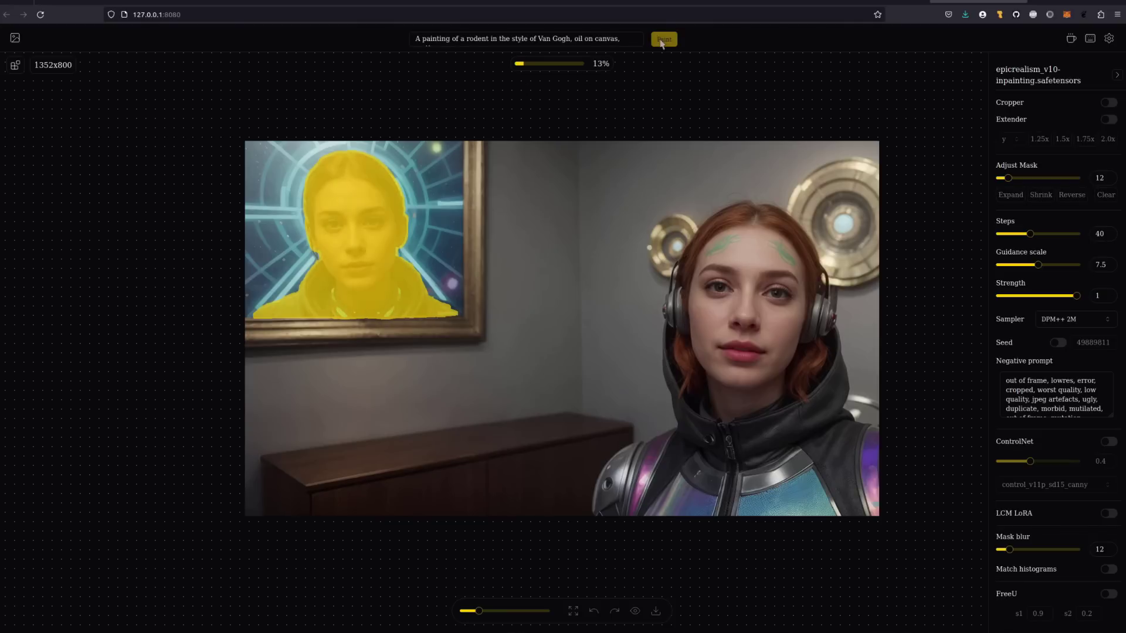
{"action": "left_click", "coordinate": [634, 612]}
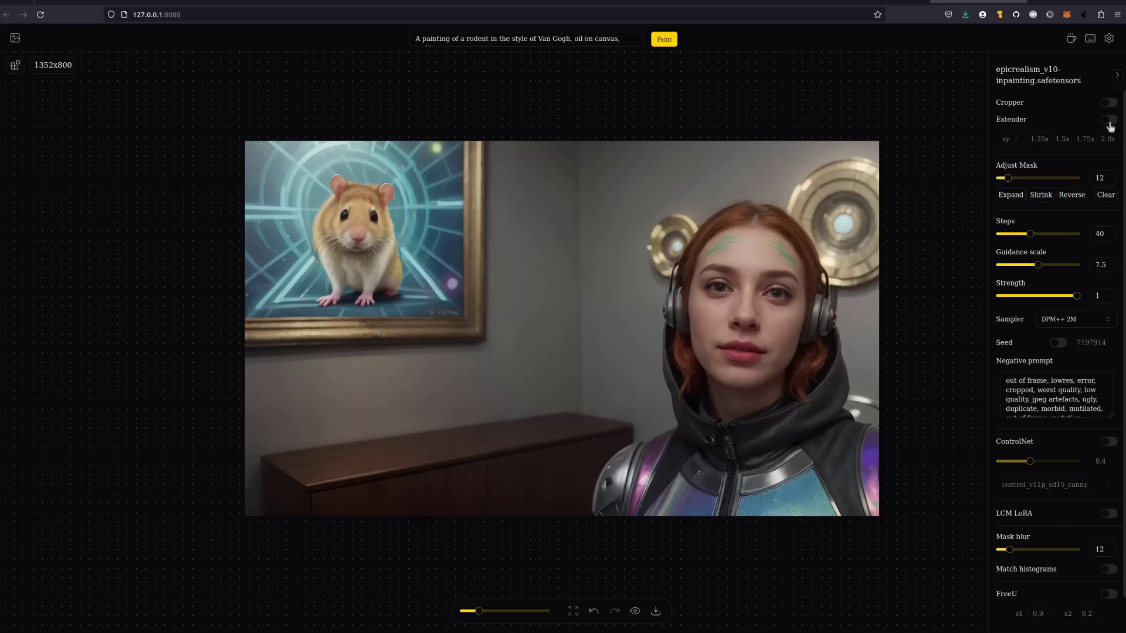
Step: Enable Extender in xy mode at 1.5x and resize the extension frame to 1967x1263
{"action": "left_click", "coordinate": [1108, 120]}
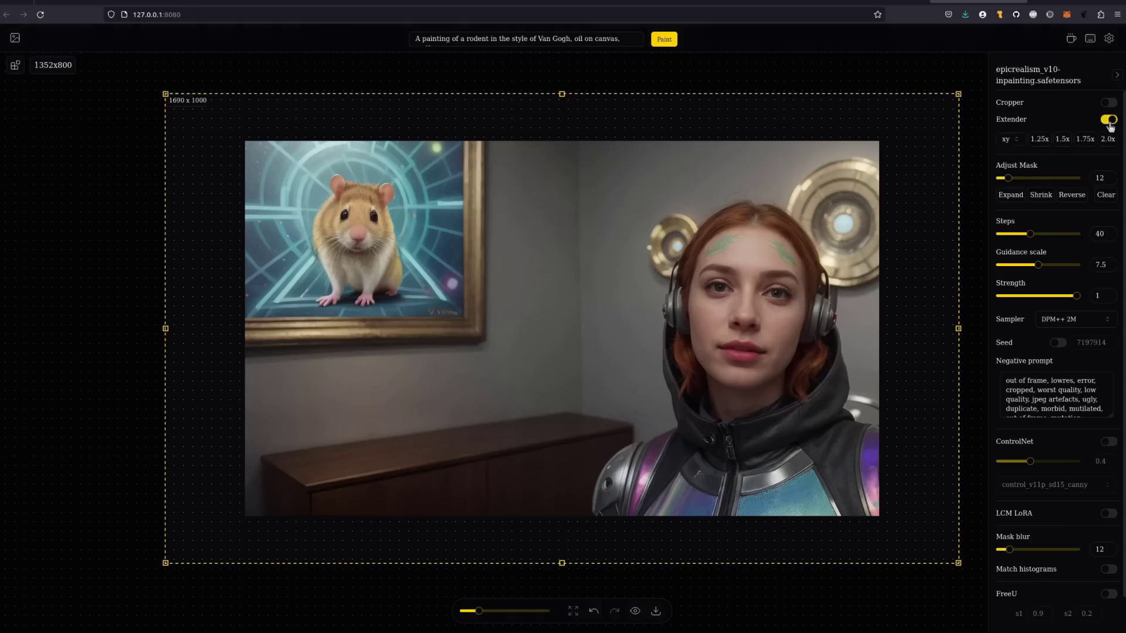
{"action": "left_click", "coordinate": [1009, 140]}
{"action": "left_click", "coordinate": [988, 187]}
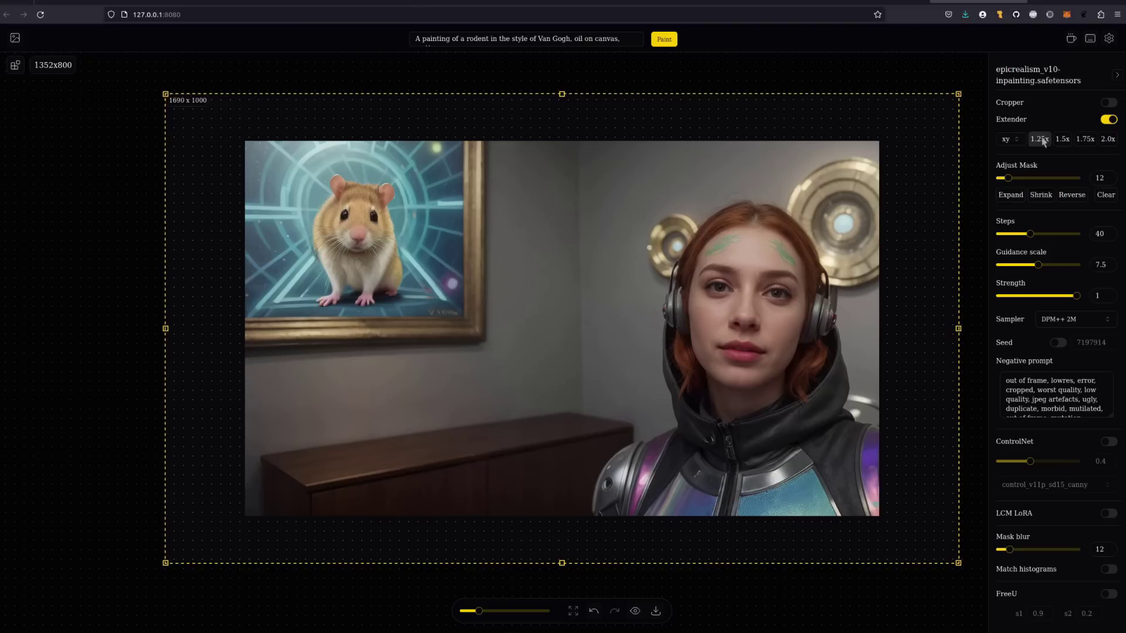
{"action": "left_click", "coordinate": [1063, 141]}
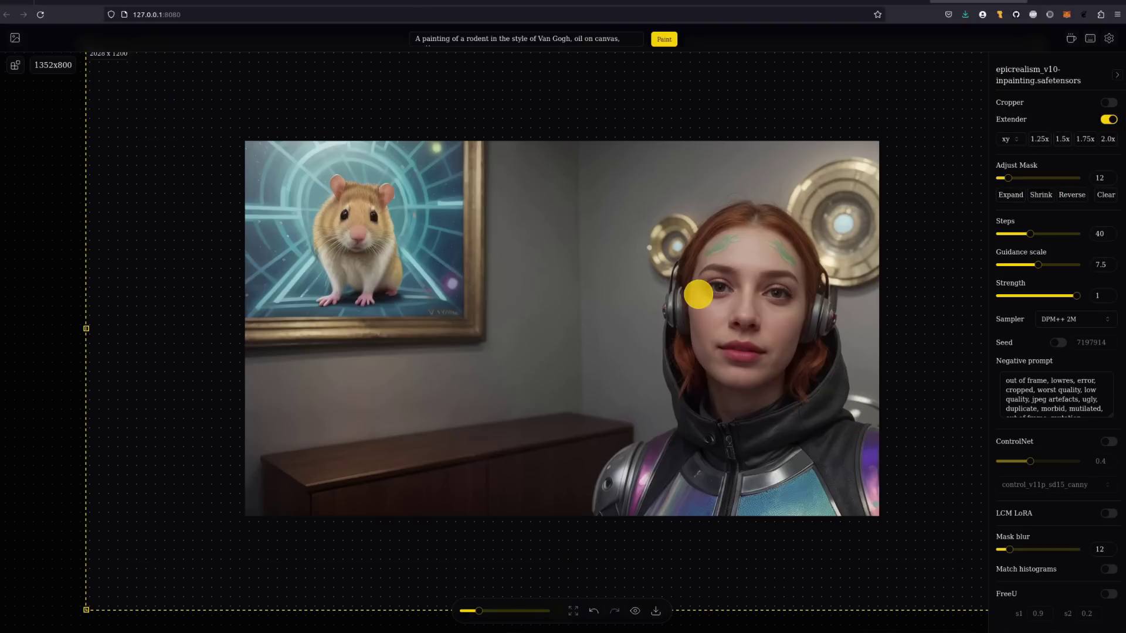
{"action": "scroll", "coordinate": [661, 291], "scroll_direction": "down", "scroll_amount": 3}
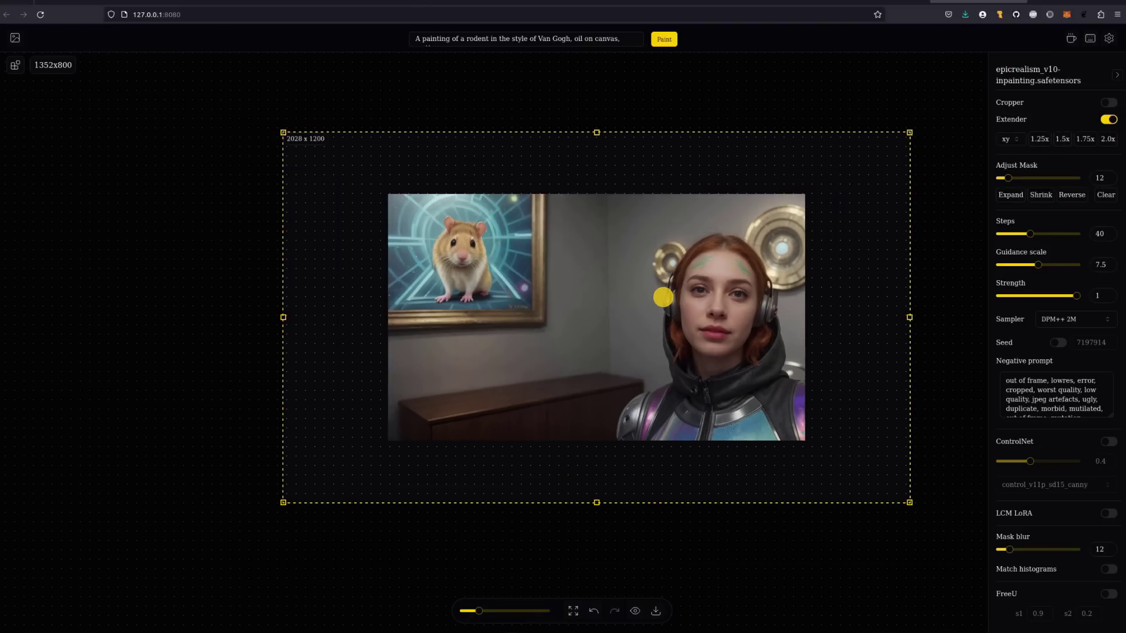
{"action": "scroll", "coordinate": [663, 297], "scroll_direction": "up", "scroll_amount": 2}
{"action": "scroll", "coordinate": [663, 297], "scroll_direction": "down", "scroll_amount": 1}
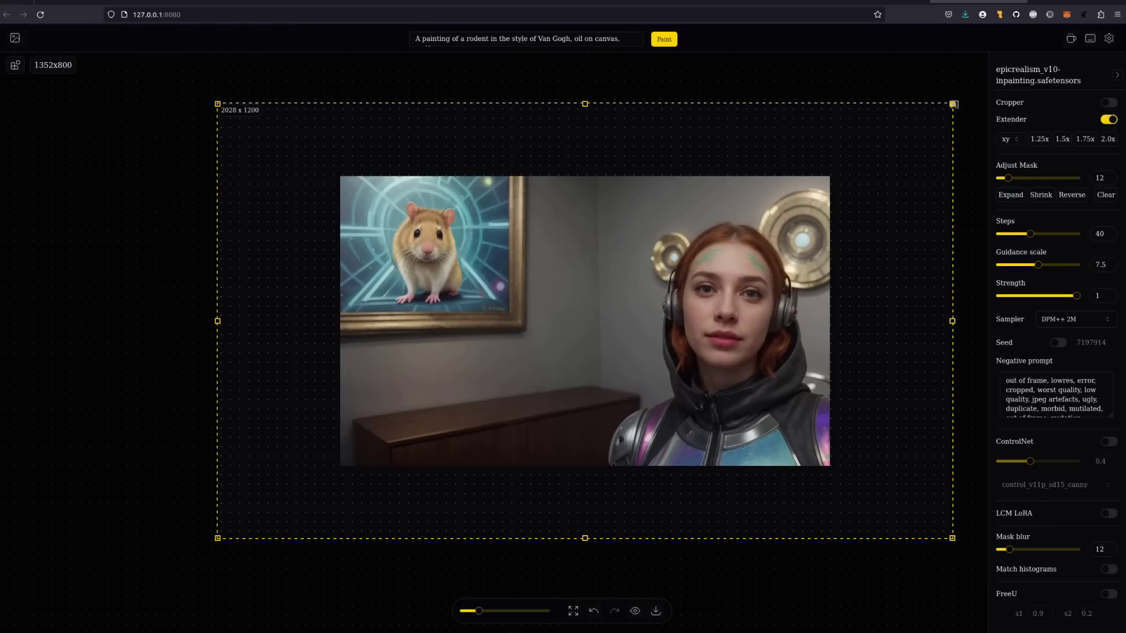
{"action": "left_click_drag", "start_coordinate": [951, 104], "coordinate": [930, 80]}
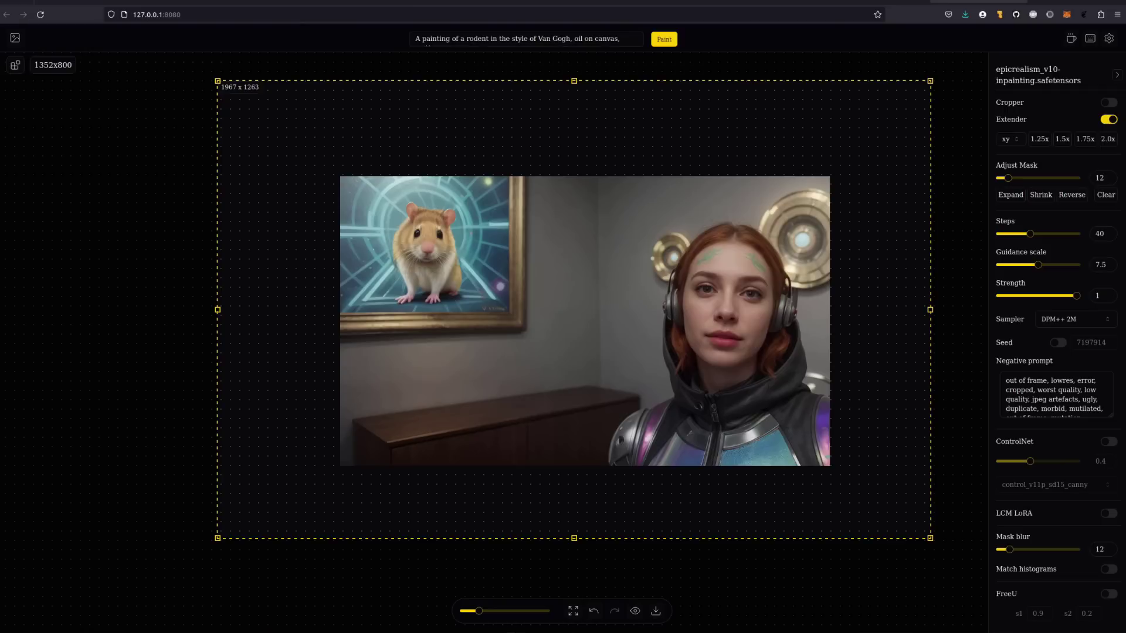
Step: Clear the prompt and start outpainting the extended area with an empty prompt
{"action": "left_click", "coordinate": [620, 41]}
{"action": "double_click", "coordinate": [611, 39]}
{"action": "triple_click", "coordinate": [611, 41]}
{"action": "key", "text": "BackSpace"}
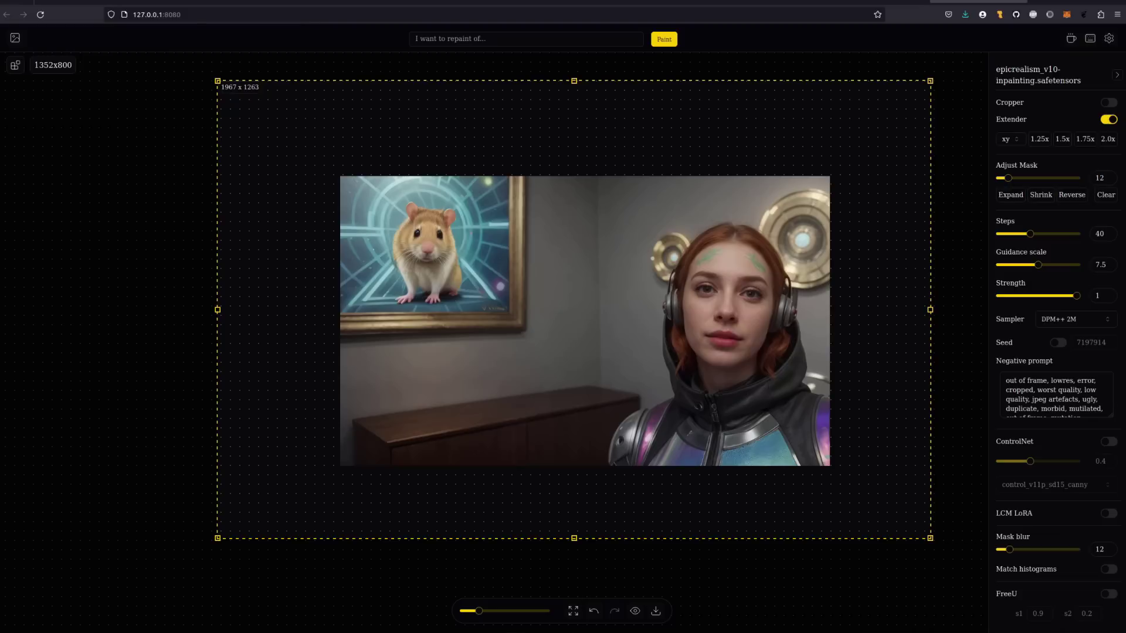
{"action": "key", "text": "Return"}
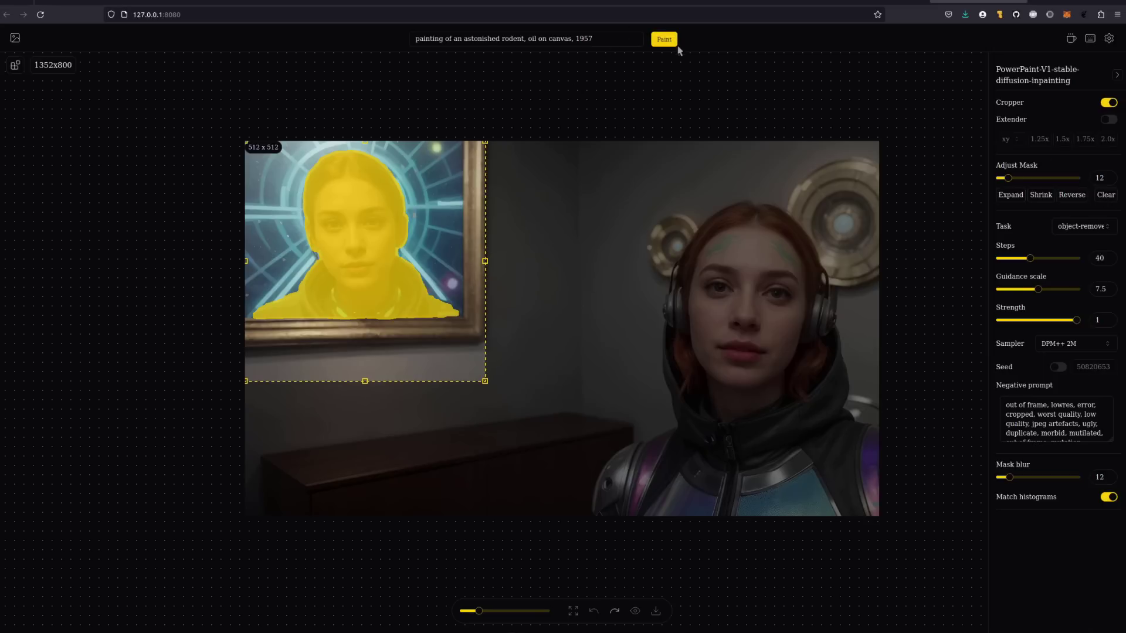
Step: Remove the woman from the framed painting and switch the PowerPaint task to shape-guided
{"action": "left_click", "coordinate": [663, 39]}
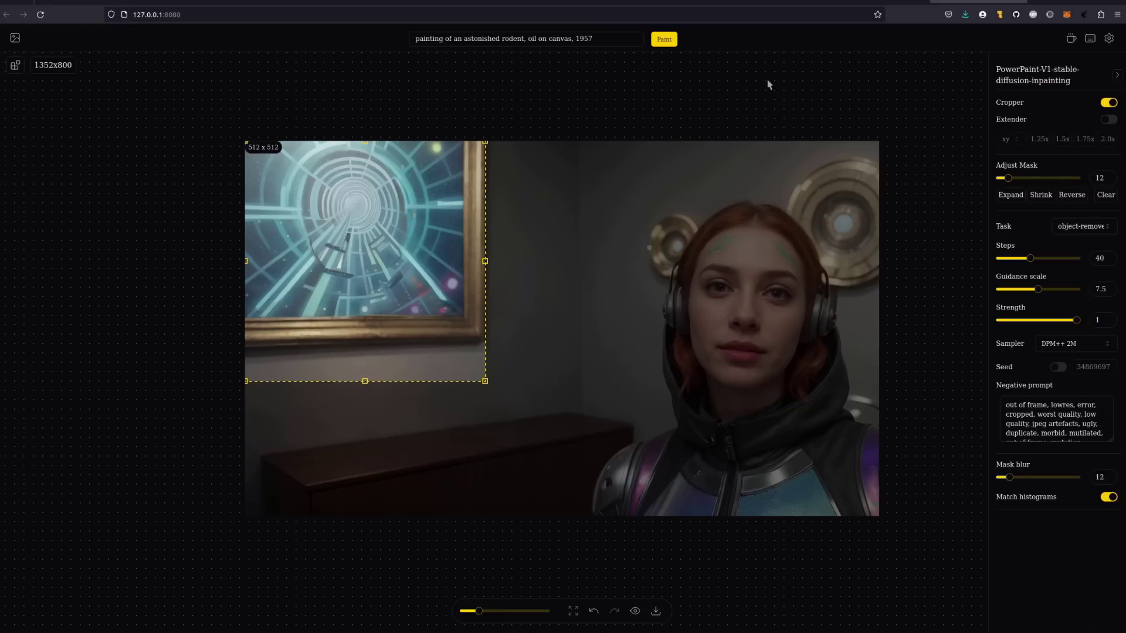
{"action": "left_click", "coordinate": [1082, 226]}
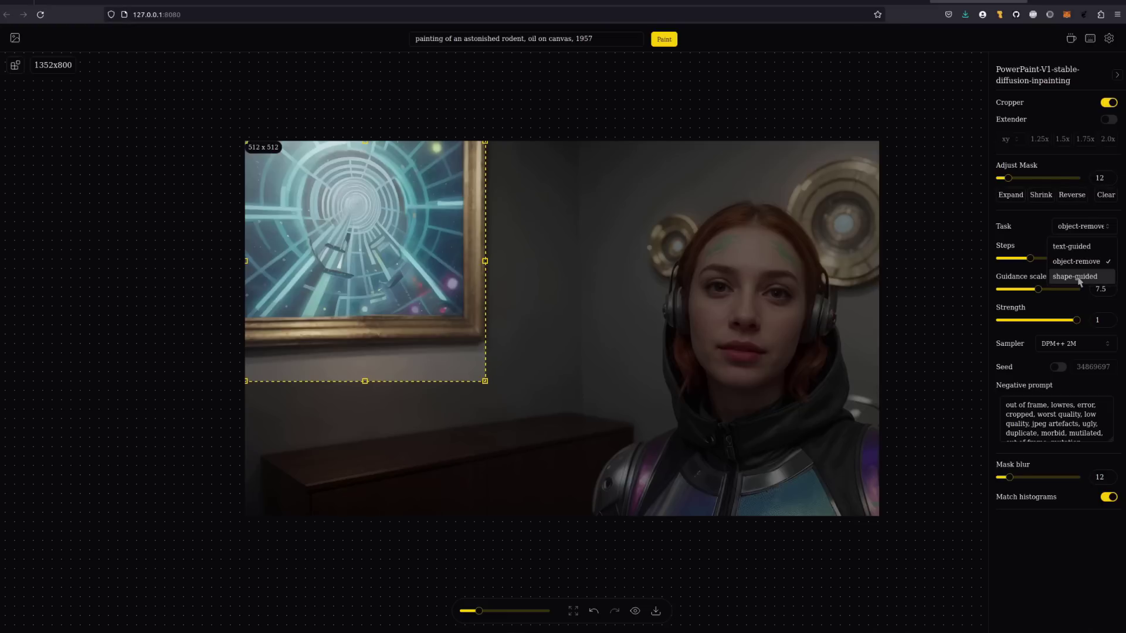
{"action": "left_click", "coordinate": [1079, 276]}
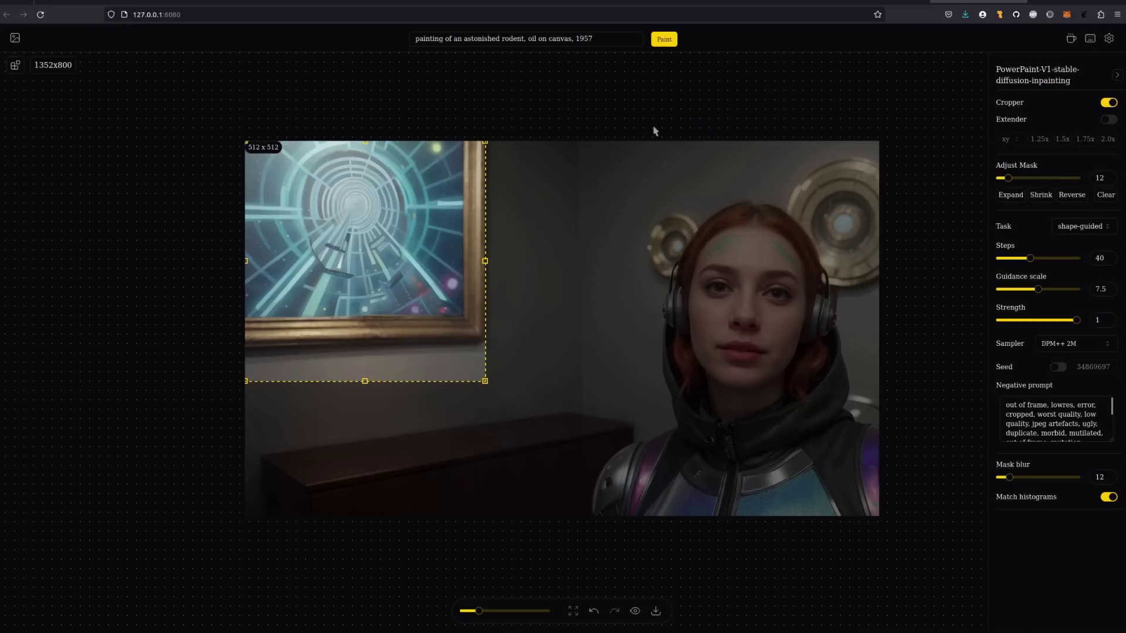
Step: Reuse the previous mask to paint a shape-guided hooded rodent into the frame
{"action": "left_click", "coordinate": [664, 40]}
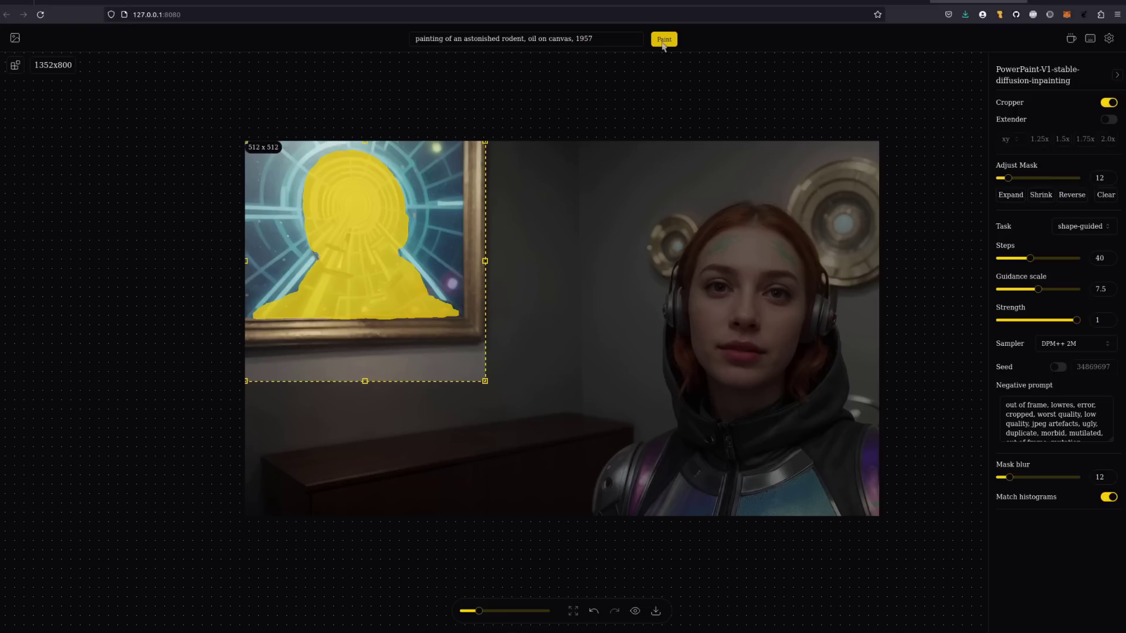
{"action": "left_click", "coordinate": [664, 41]}
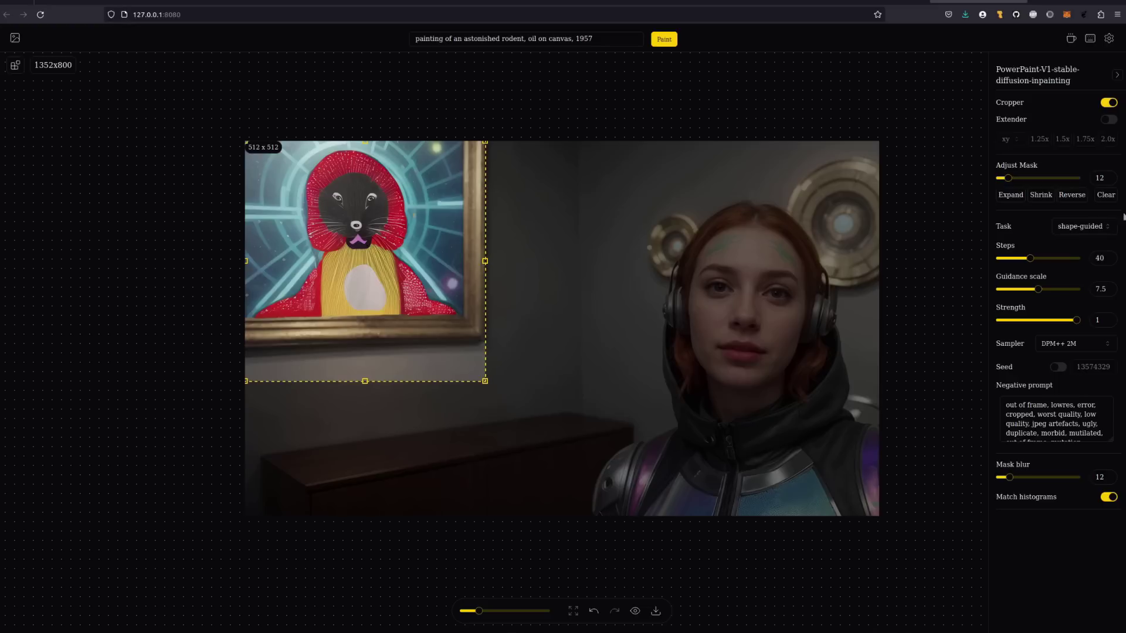
{"action": "left_click", "coordinate": [1100, 229]}
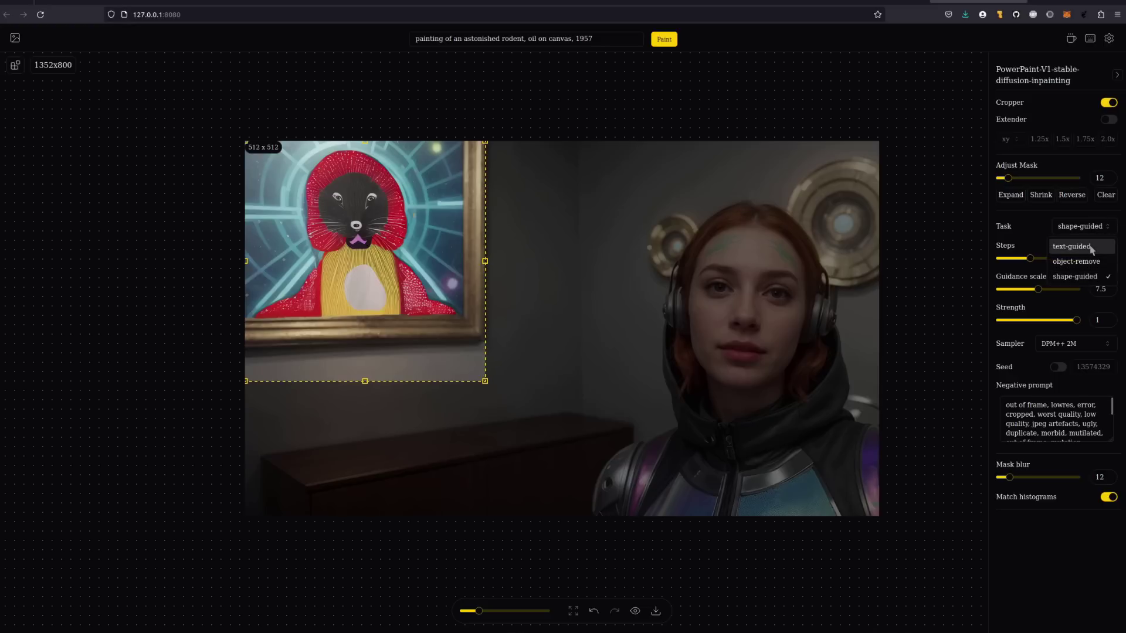
Step: Repaint the frame text-guided as a brown upright hamster, turn off Cropper, and compare with the original
{"action": "left_click", "coordinate": [1091, 247]}
{"action": "left_click", "coordinate": [671, 40]}
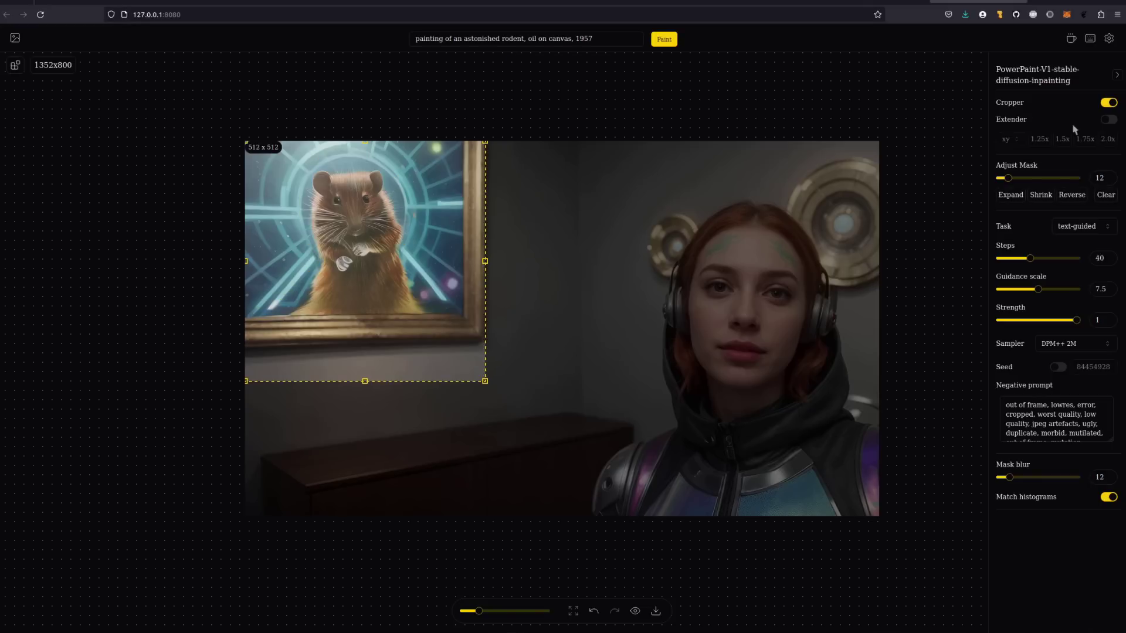
{"action": "left_click", "coordinate": [1108, 104]}
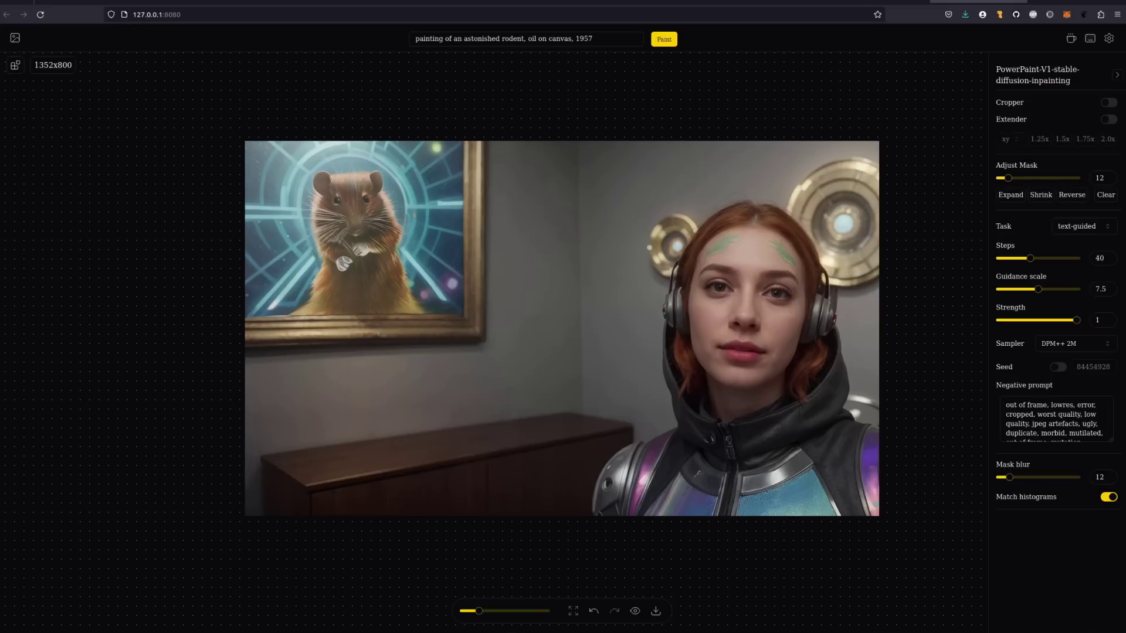
{"action": "left_click", "coordinate": [635, 612]}
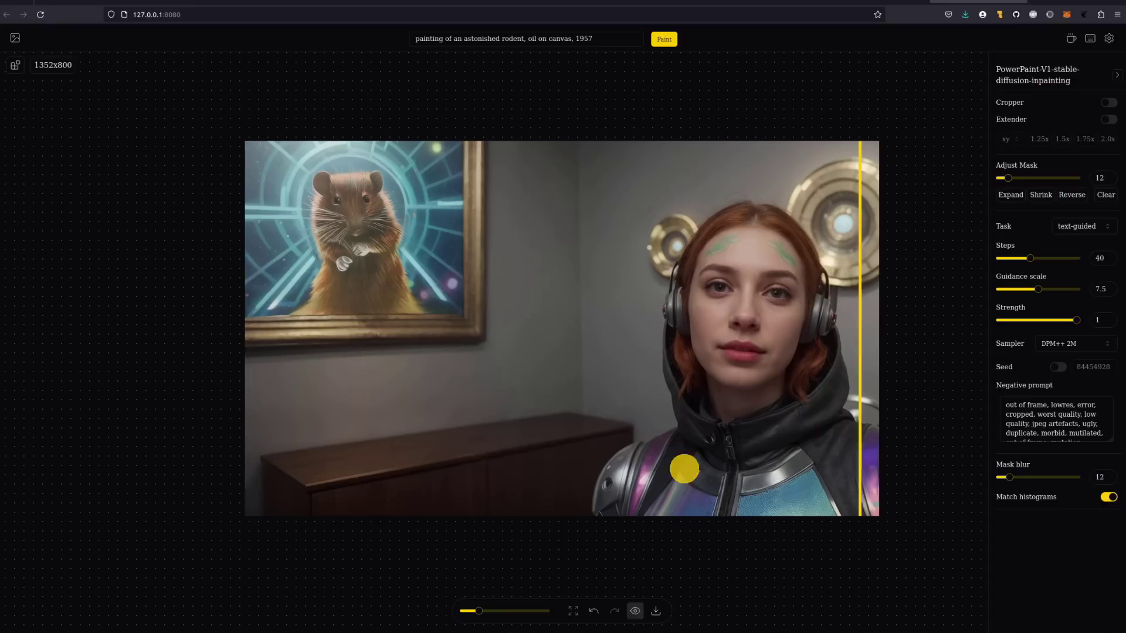